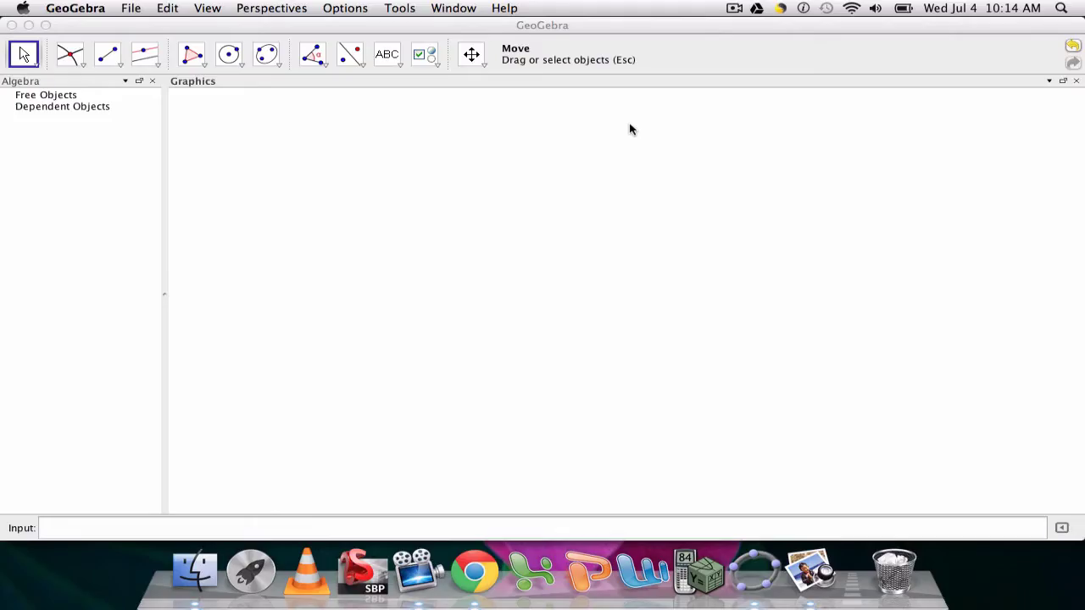
Activate the empty GeoGebra window to start the construction.
click(538, 25)
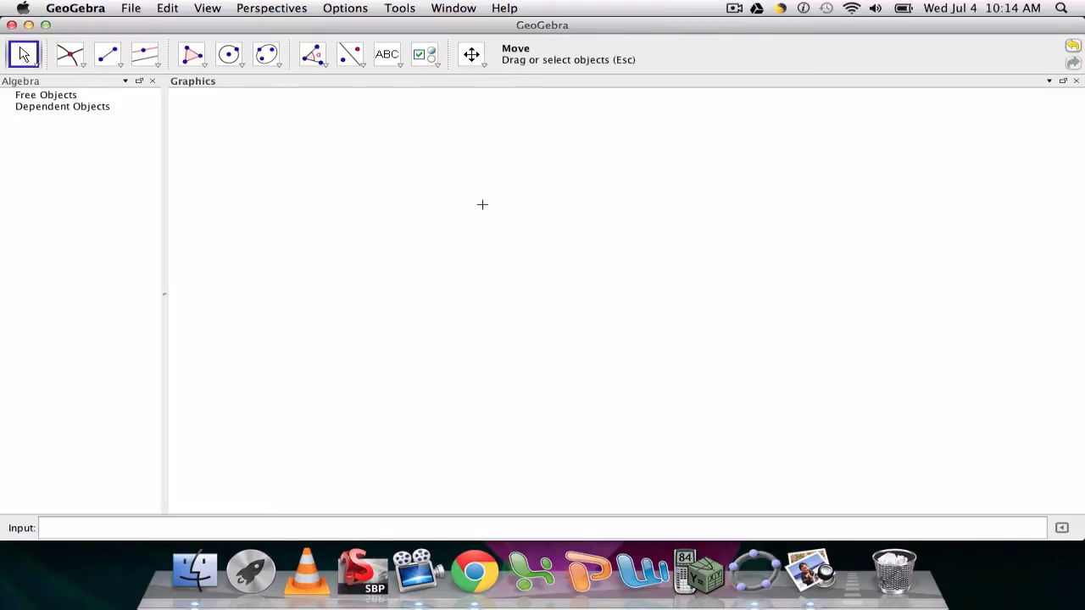
Draw segment AB between two new points A and B.
click(107, 54)
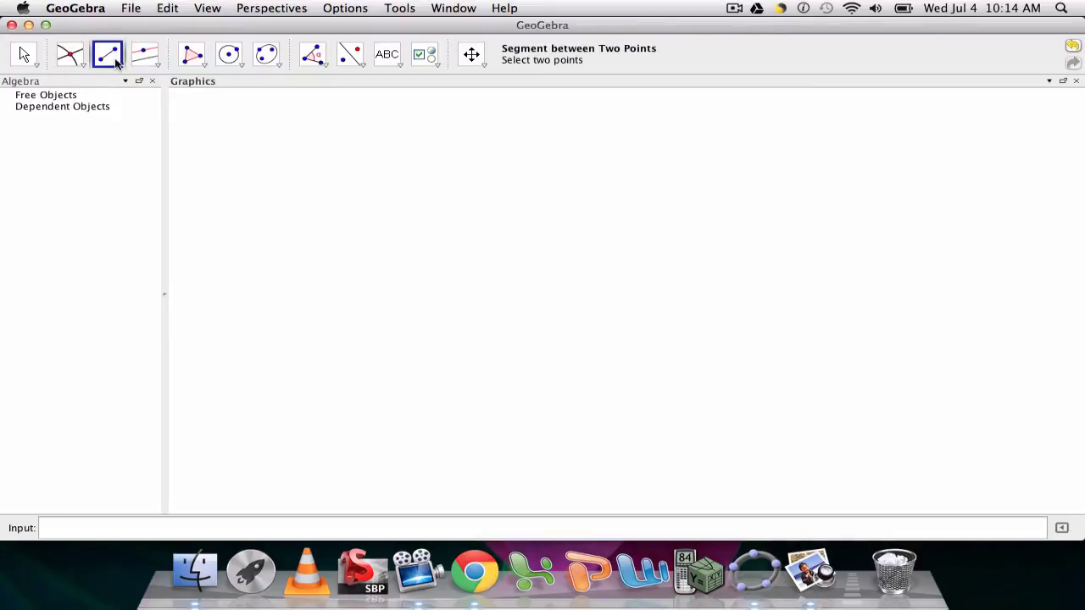
click(403, 348)
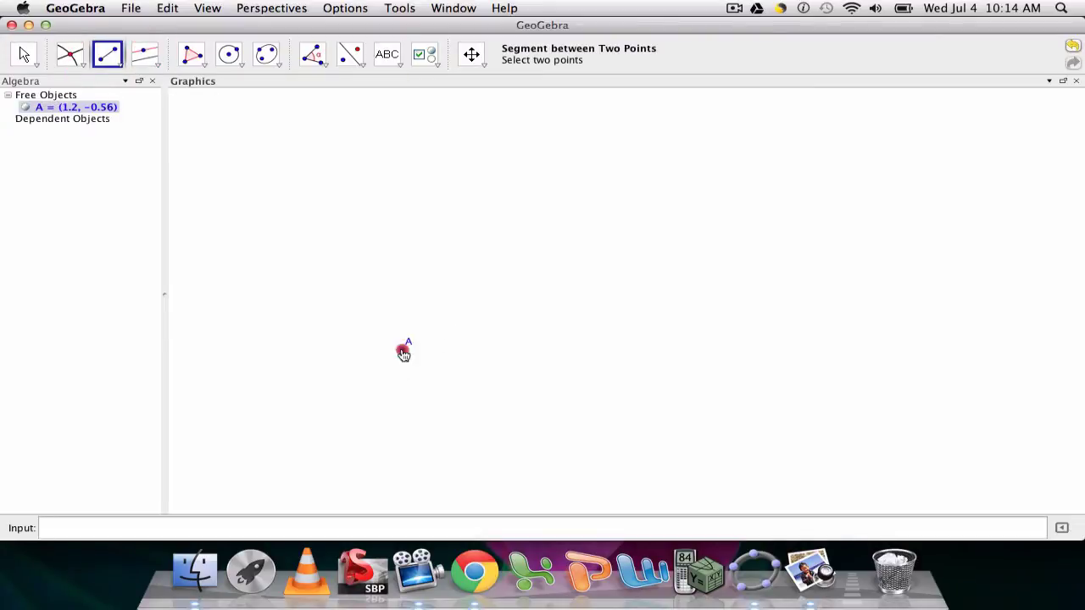
click(578, 330)
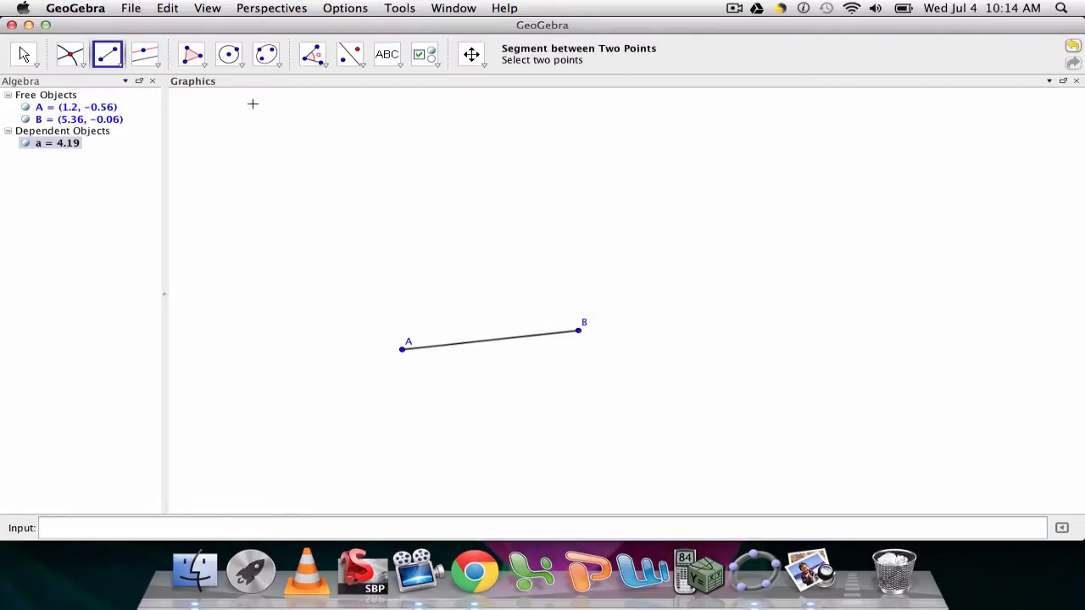
Draw semicircle c over AB, using A and B as its endpoints.
click(239, 66)
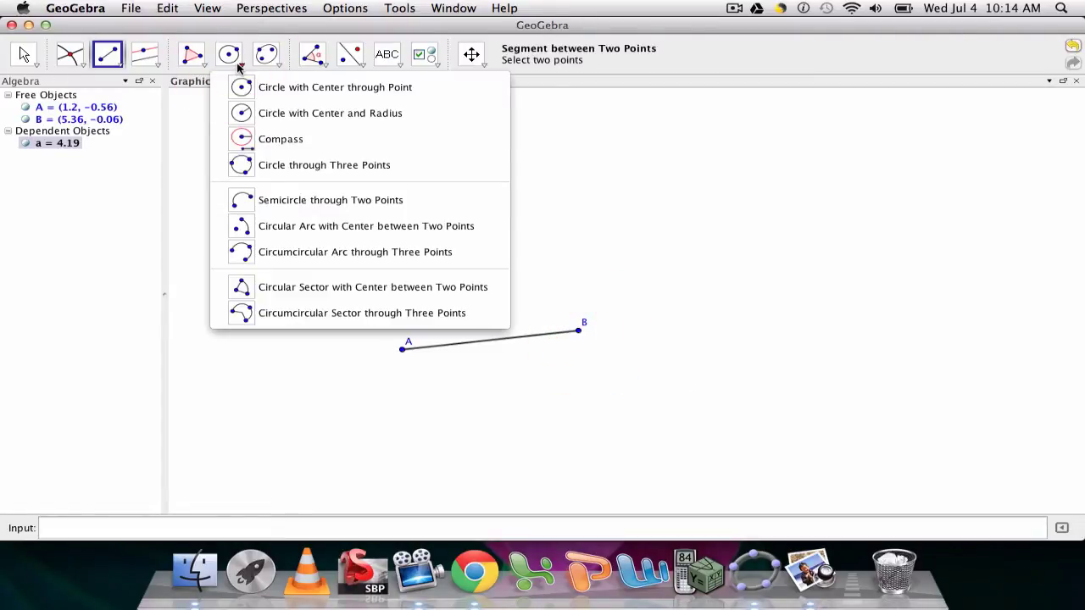
click(273, 195)
click(403, 348)
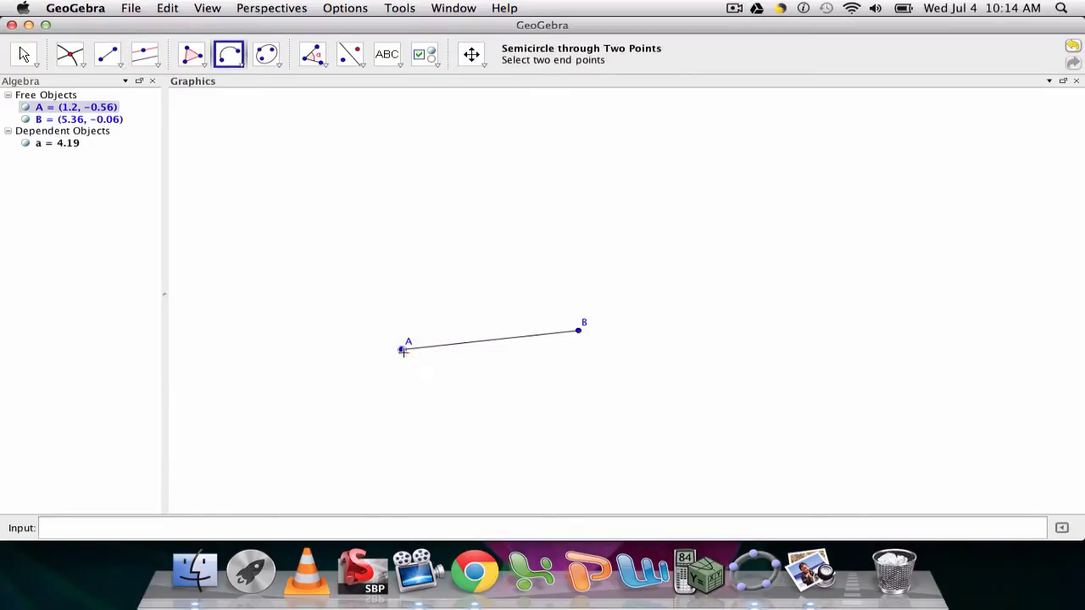
click(576, 331)
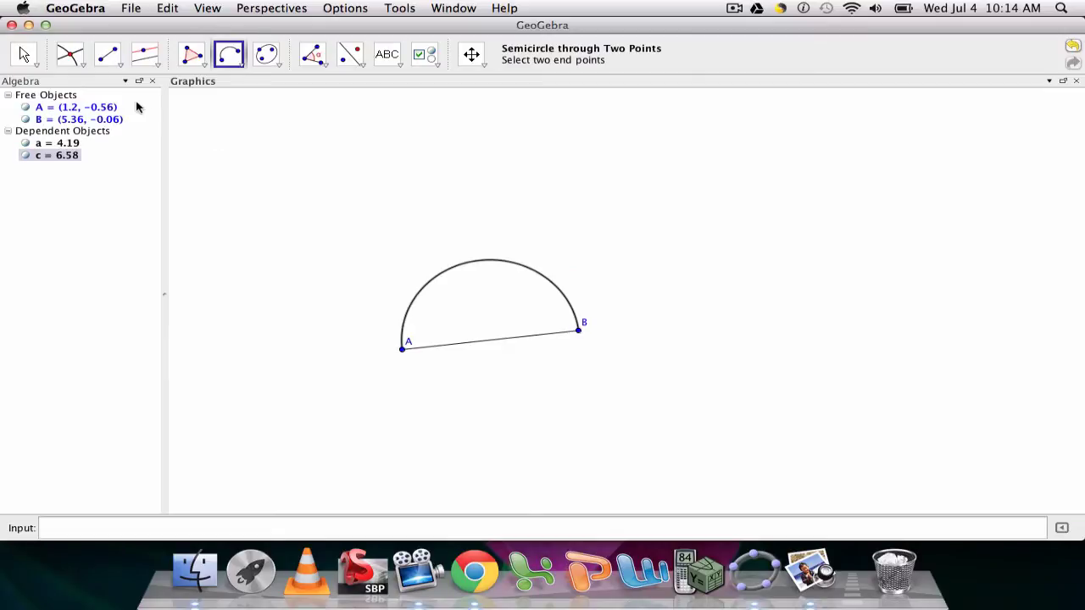
click(70, 56)
Place point C on semicircle c and slide it slightly along the arc to (2.7, 1.7).
click(83, 84)
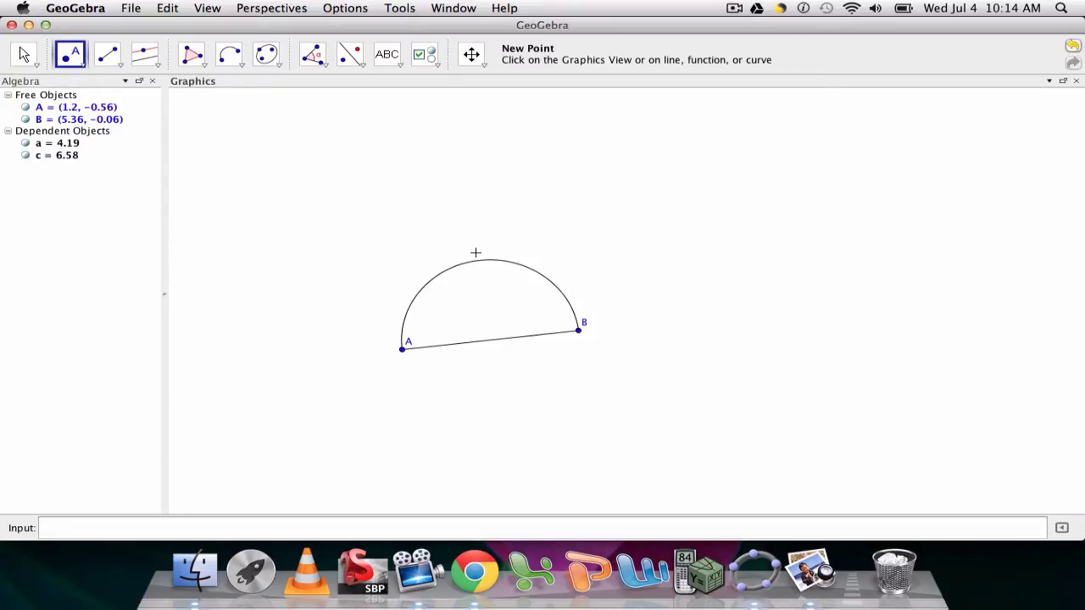
click(476, 260)
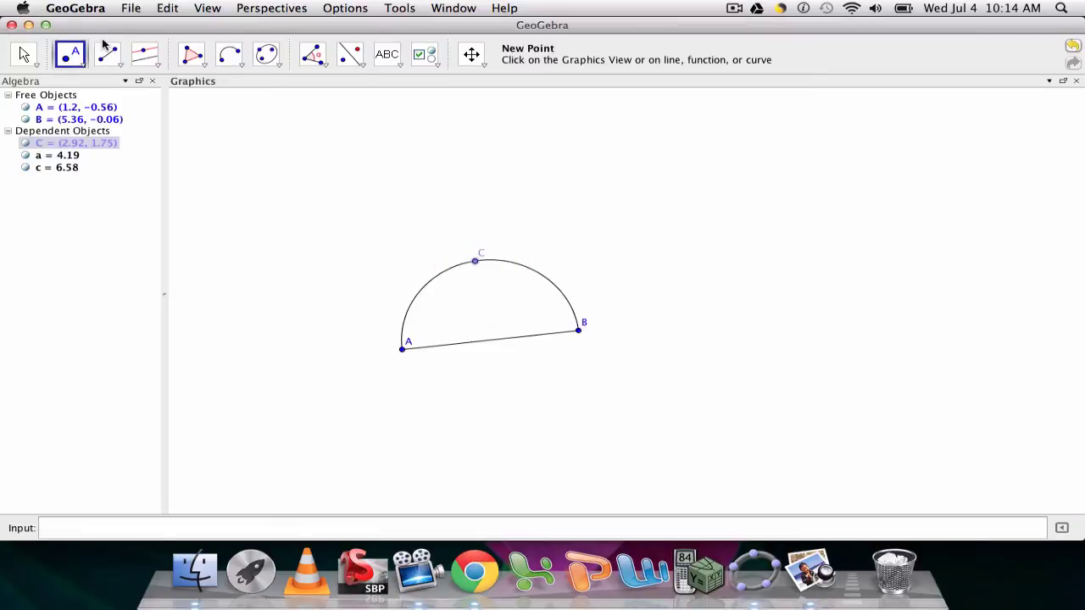
click(24, 54)
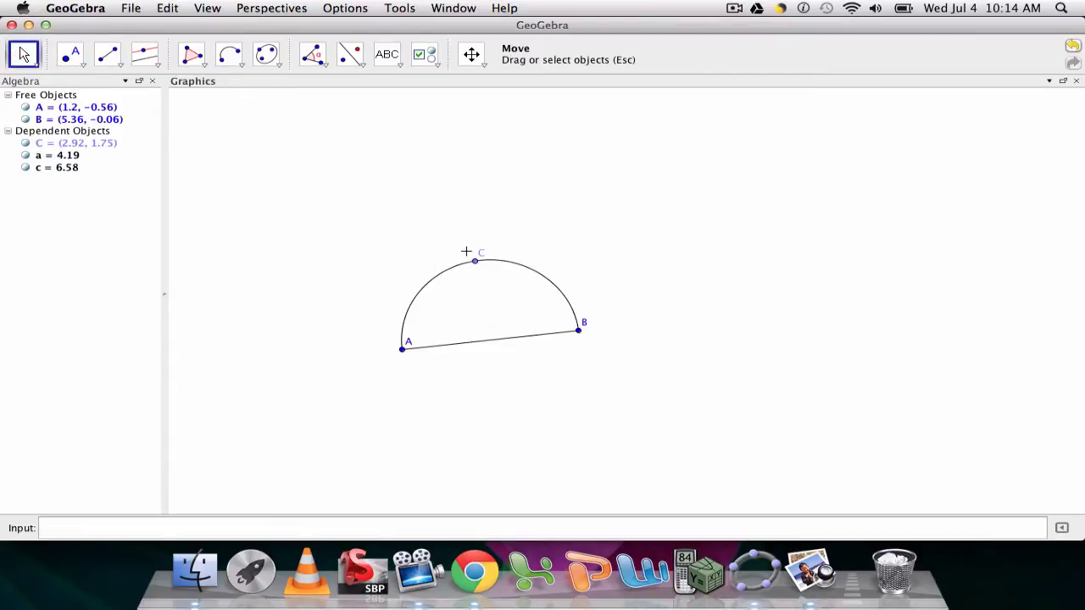
mouse_move(475, 261)
mouse_down()
mouse_move(444, 284)
mouse_move(517, 273)
mouse_move(467, 268)
mouse_up()
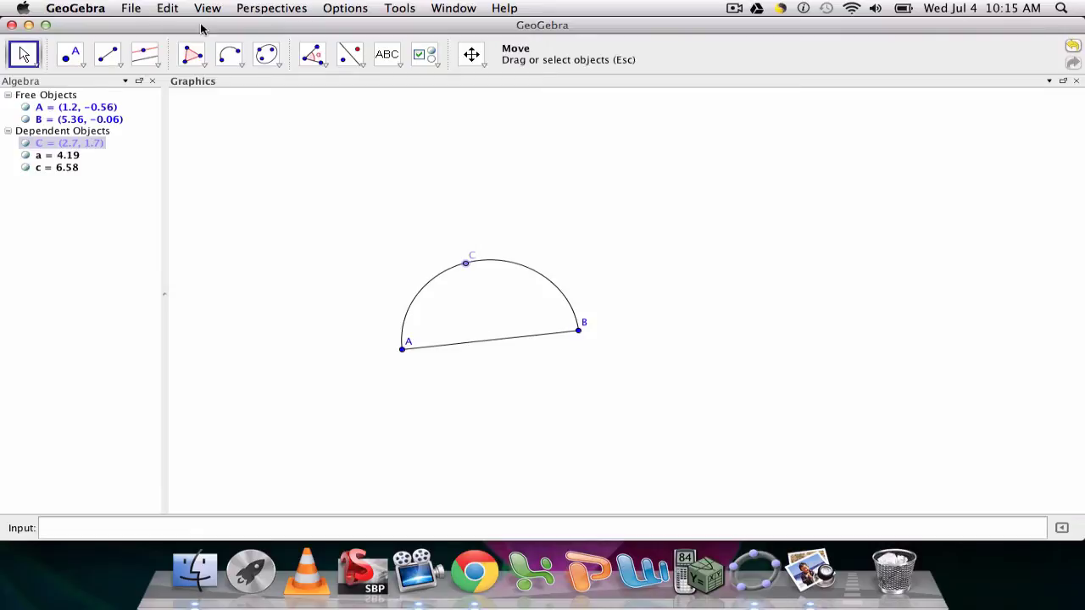
click(200, 56)
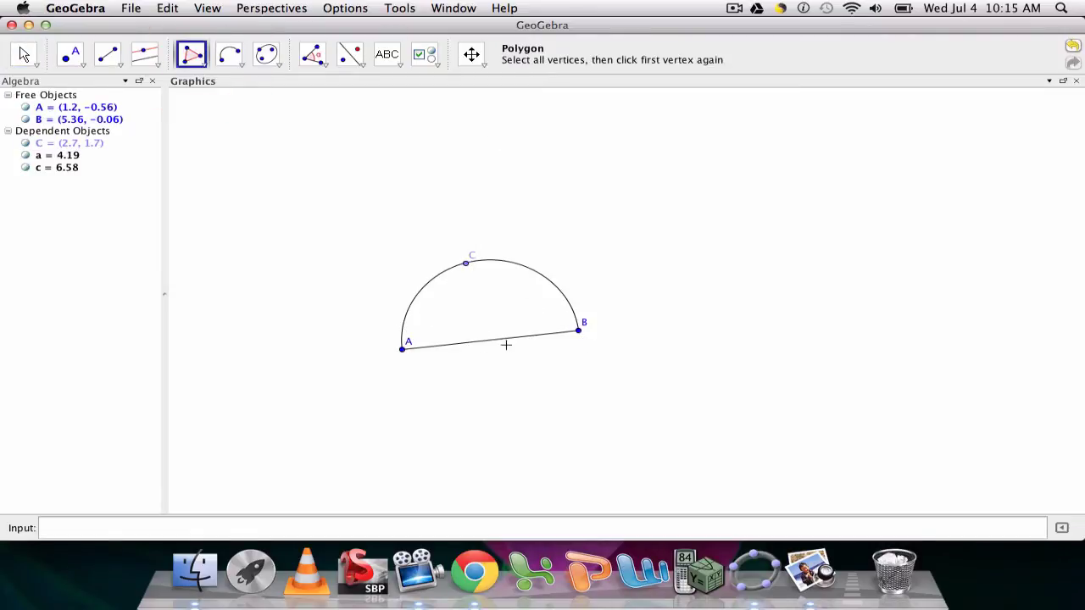
Create triangle poly1 through A, B, C and drag C toward A, to (1.89, 1.25).
click(405, 349)
click(577, 332)
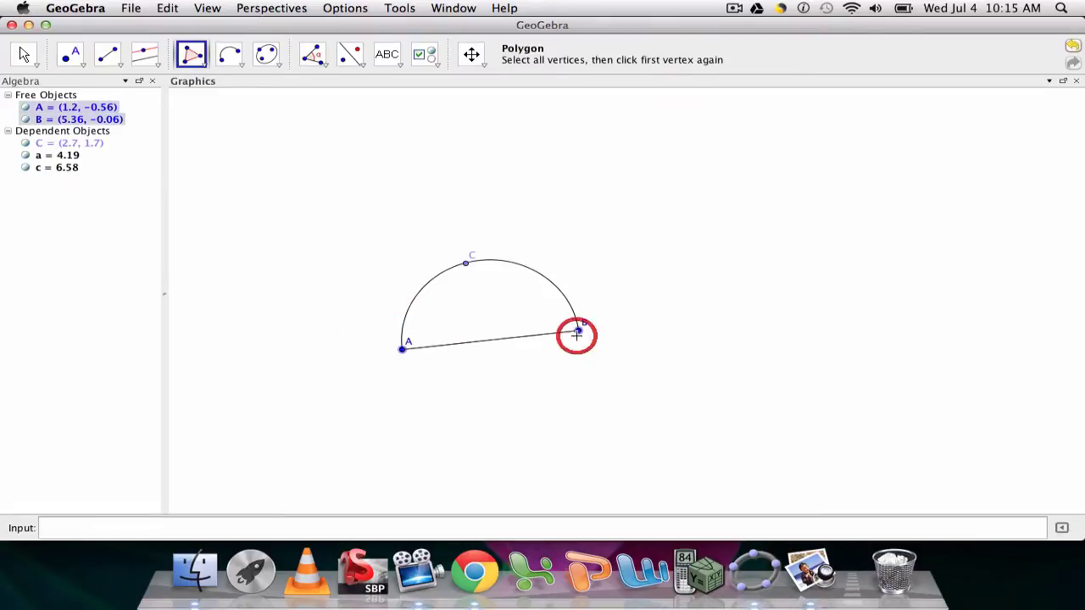
click(467, 263)
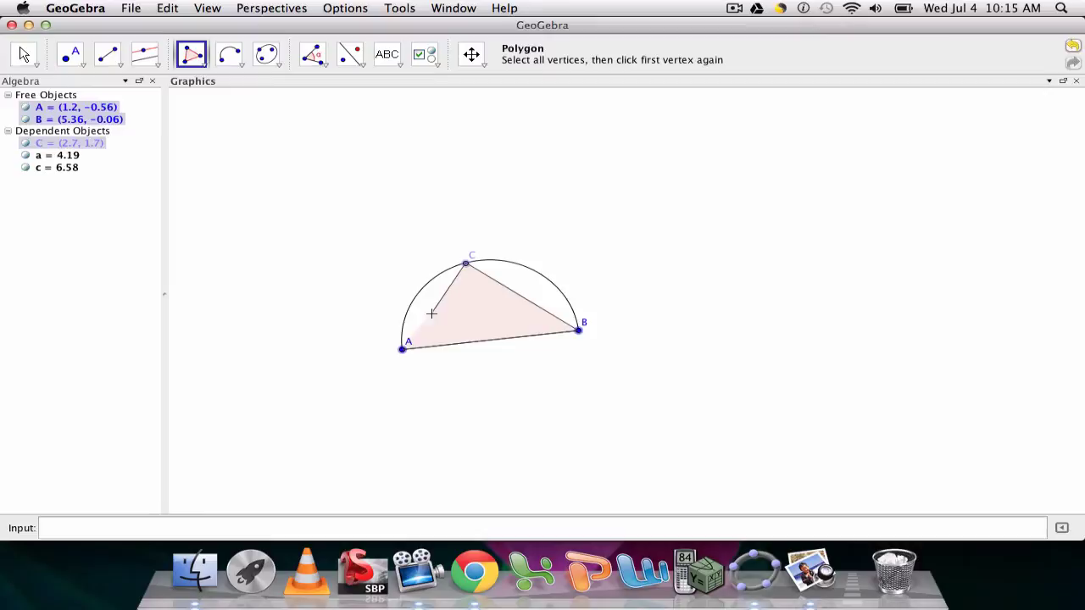
click(403, 348)
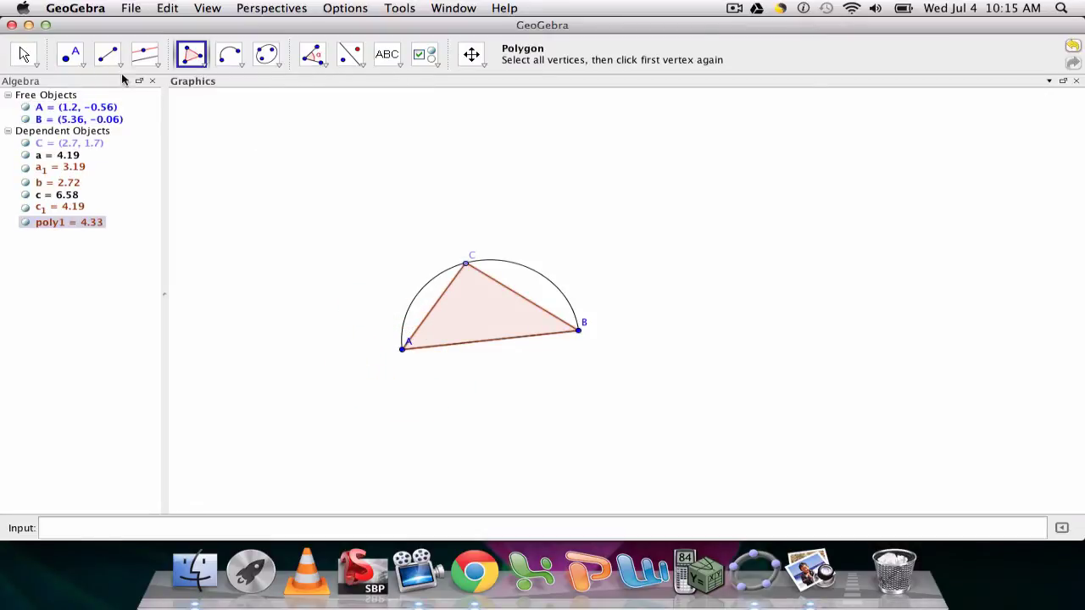
click(24, 54)
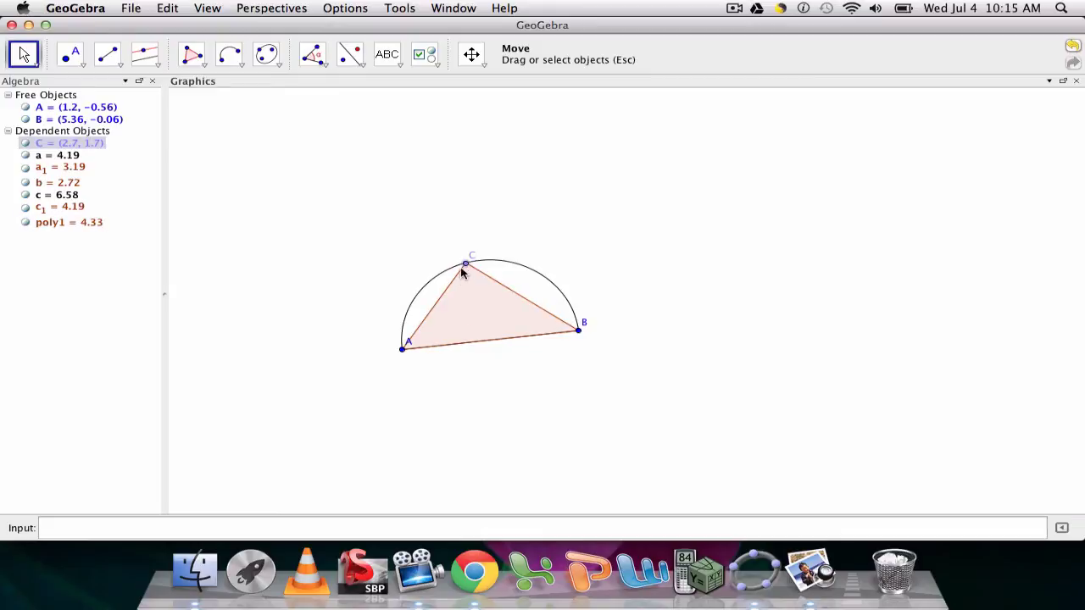
drag(463, 271, 437, 287)
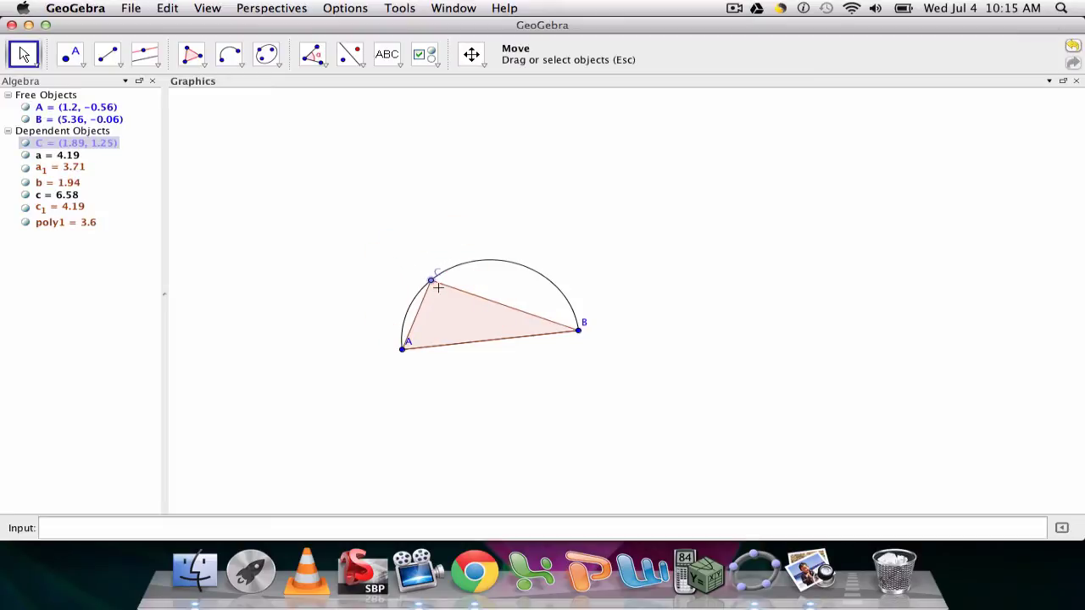
click(407, 347)
Draw lines d and e perpendicular to side BC, through C and through B.
click(144, 57)
click(162, 82)
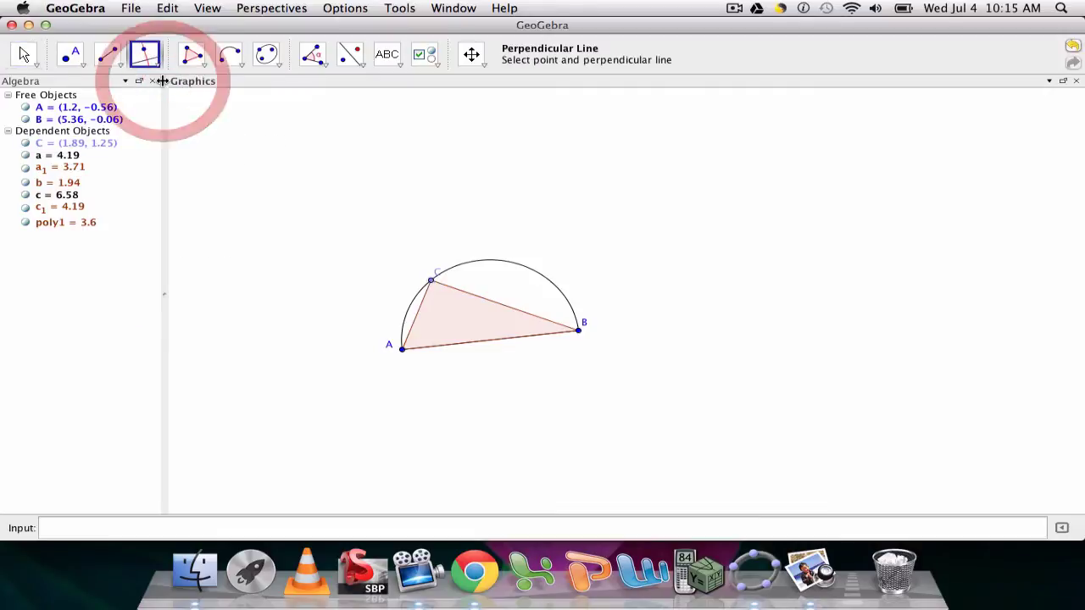
click(430, 280)
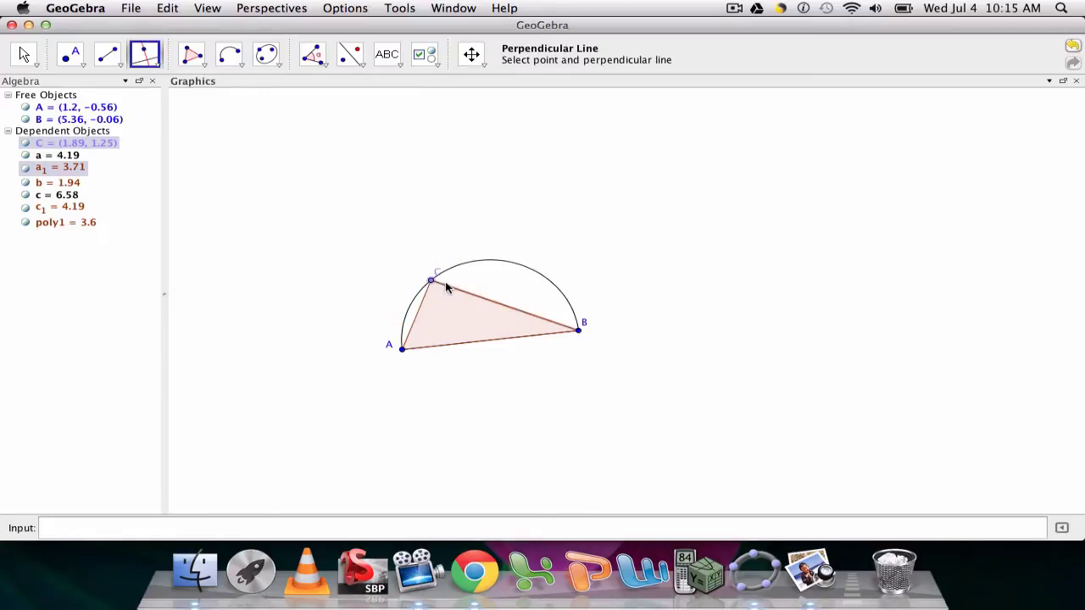
click(445, 281)
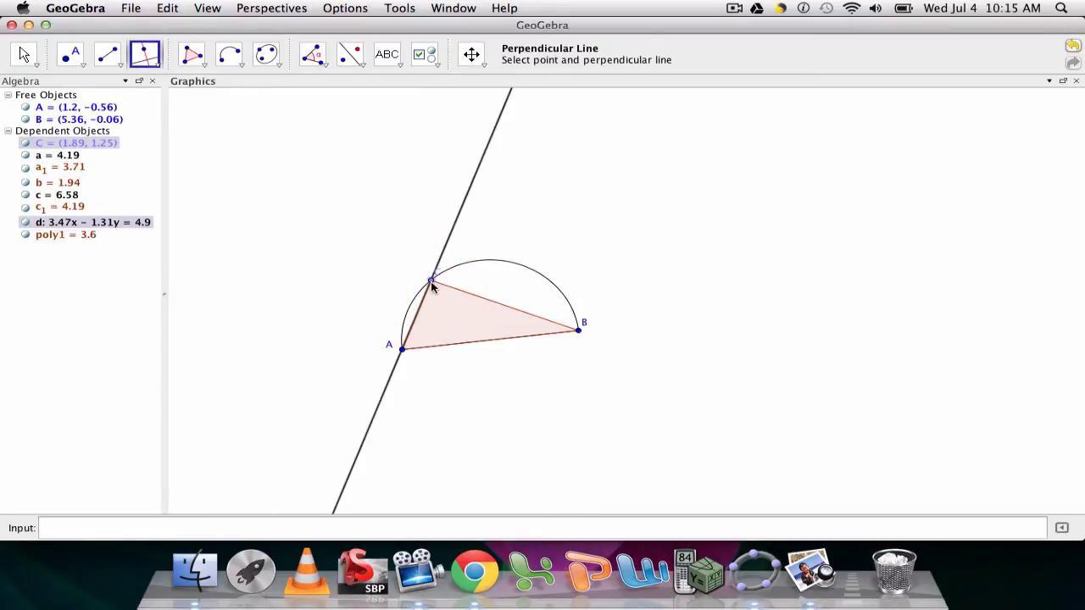
click(579, 329)
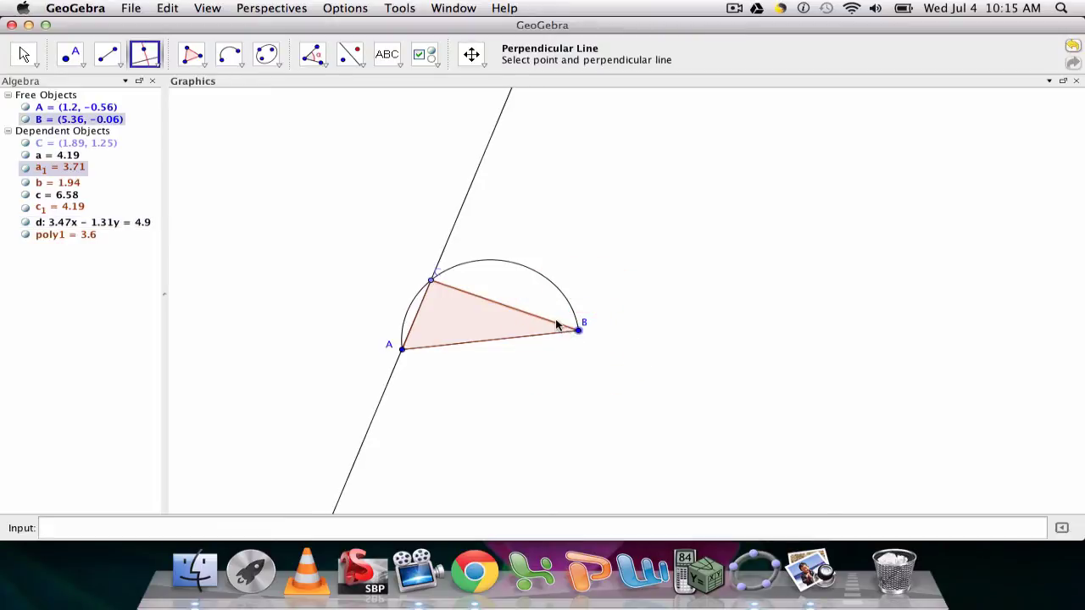
click(556, 323)
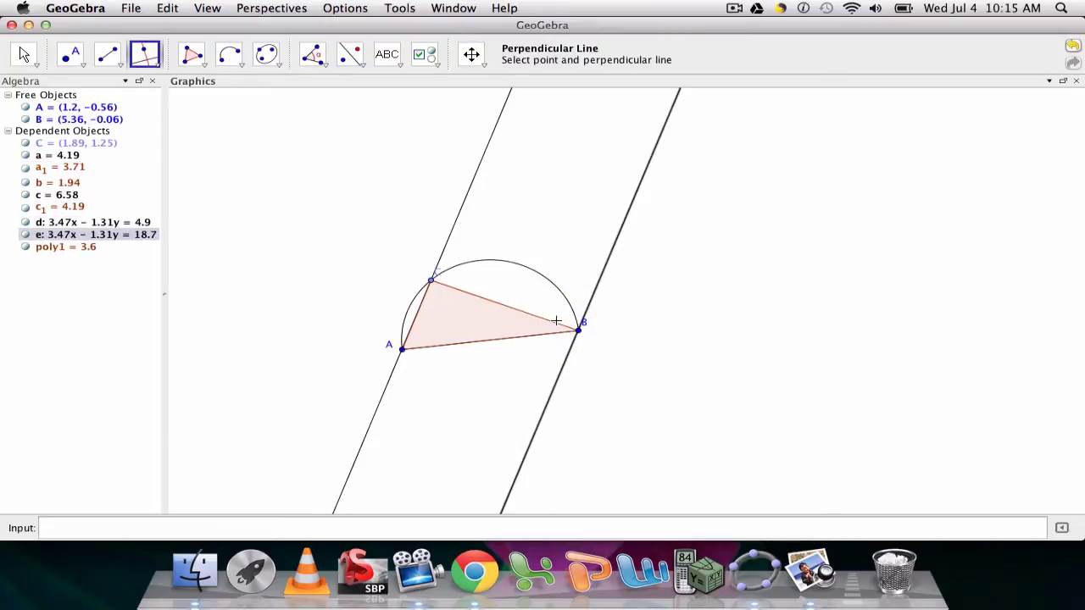
Draw circle f centred at C and passing through B.
click(158, 63)
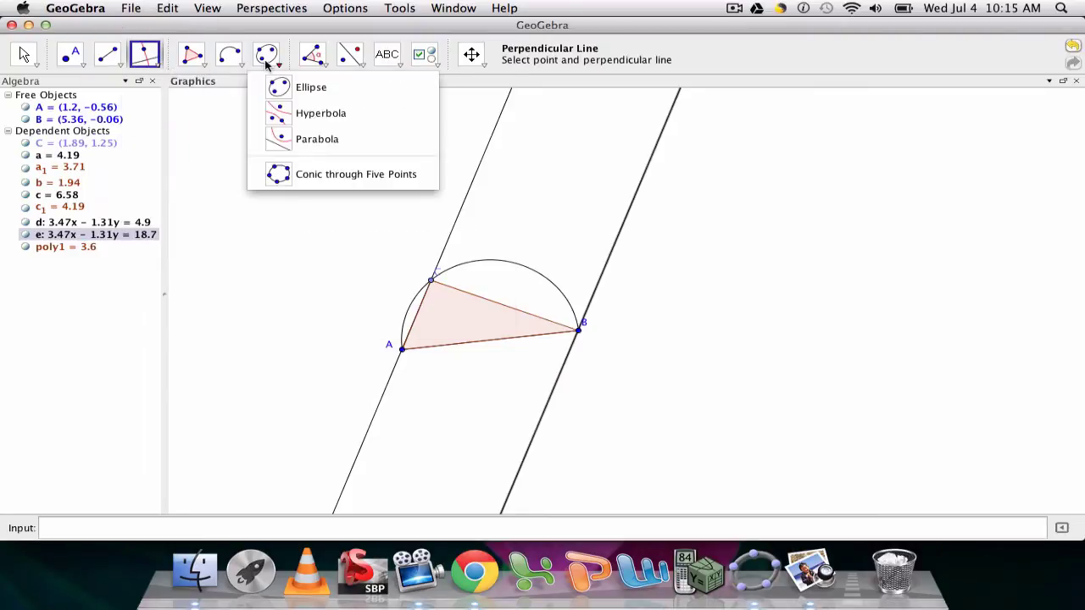
click(246, 87)
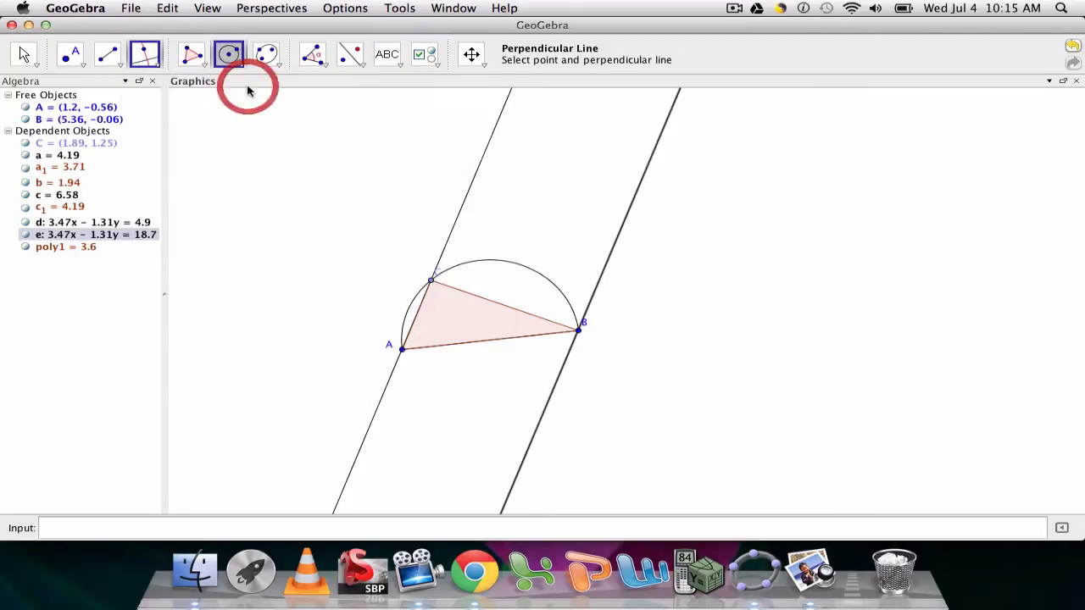
click(431, 280)
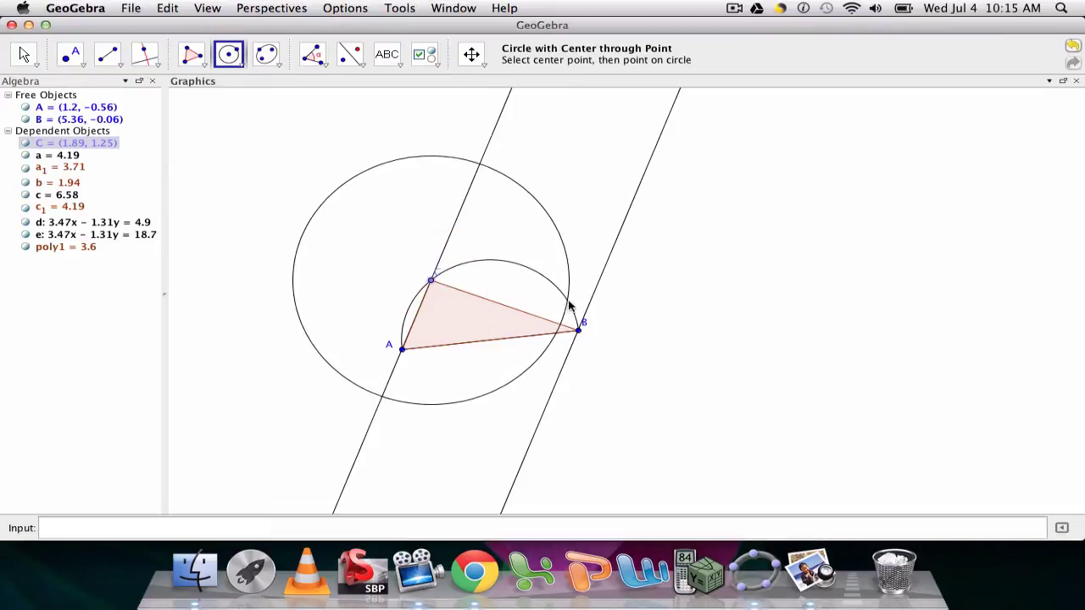
click(579, 330)
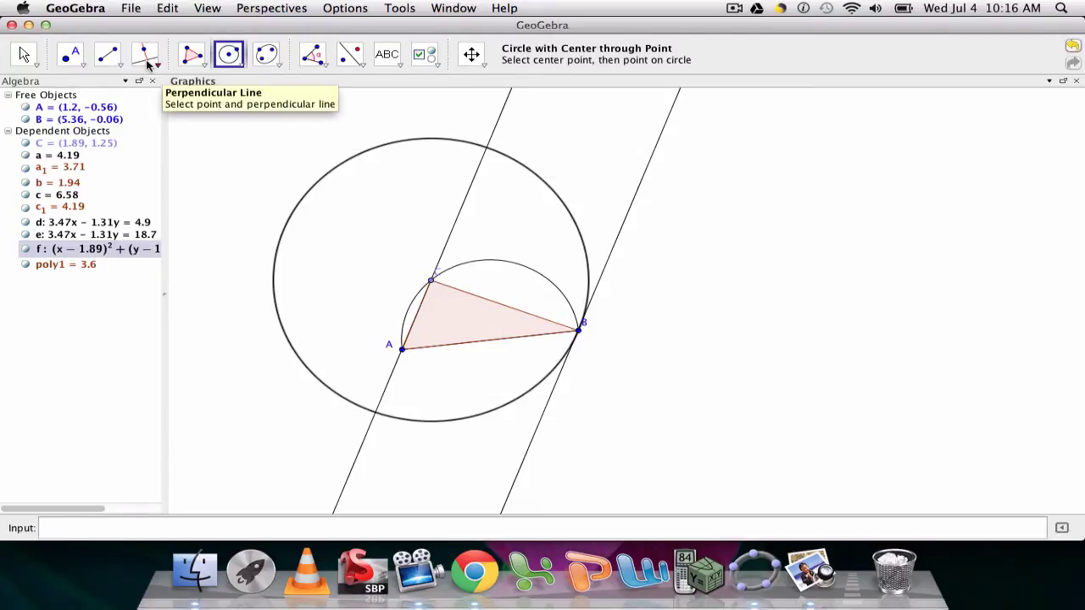
Mark point D = (3.2, 4.73) where circle f meets line d.
click(73, 56)
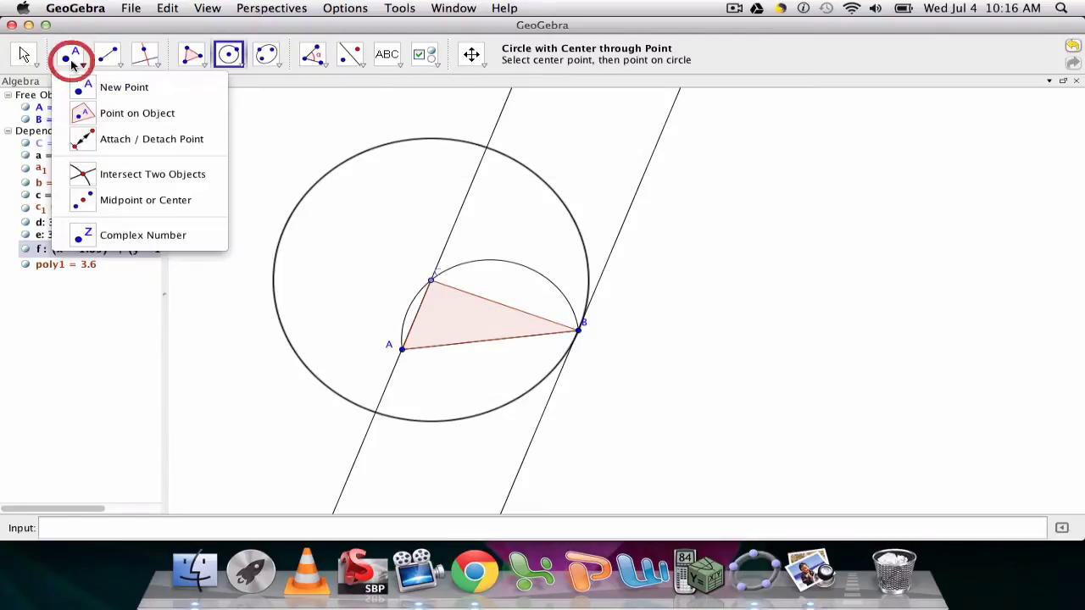
click(92, 172)
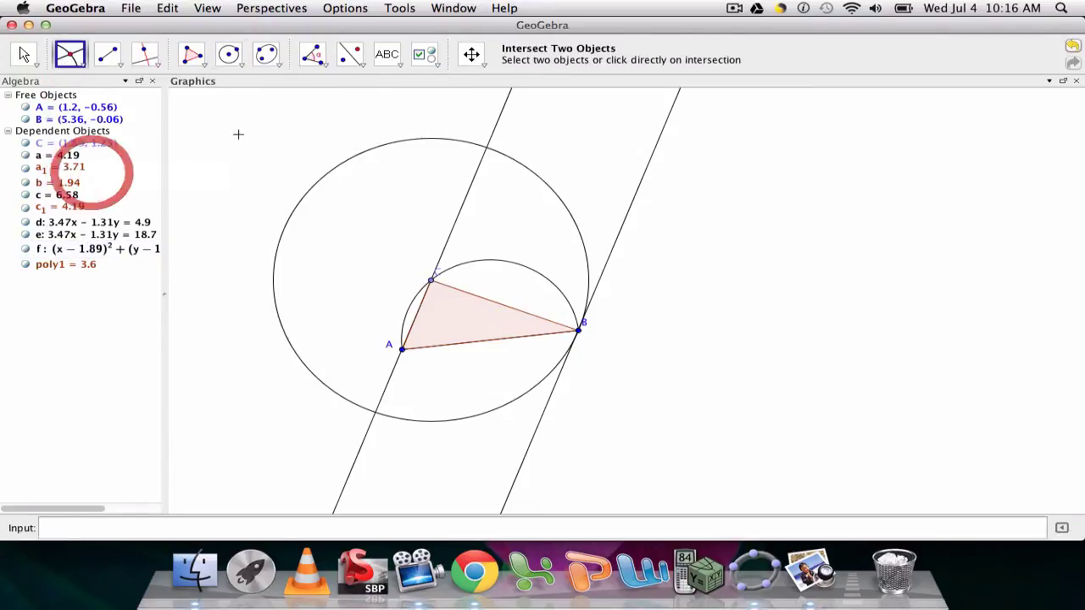
click(487, 151)
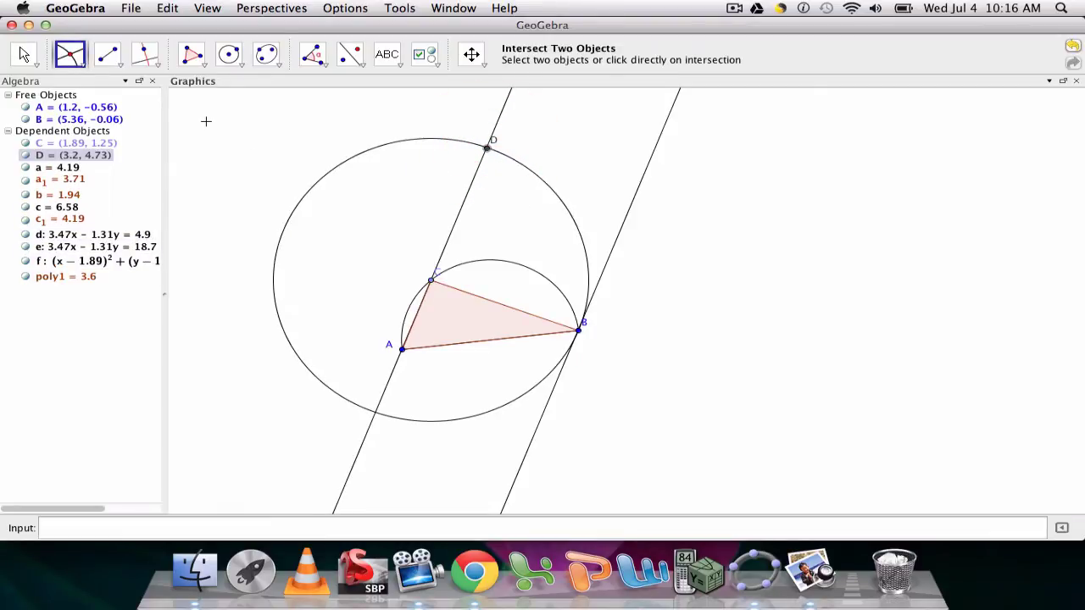
click(145, 52)
click(166, 107)
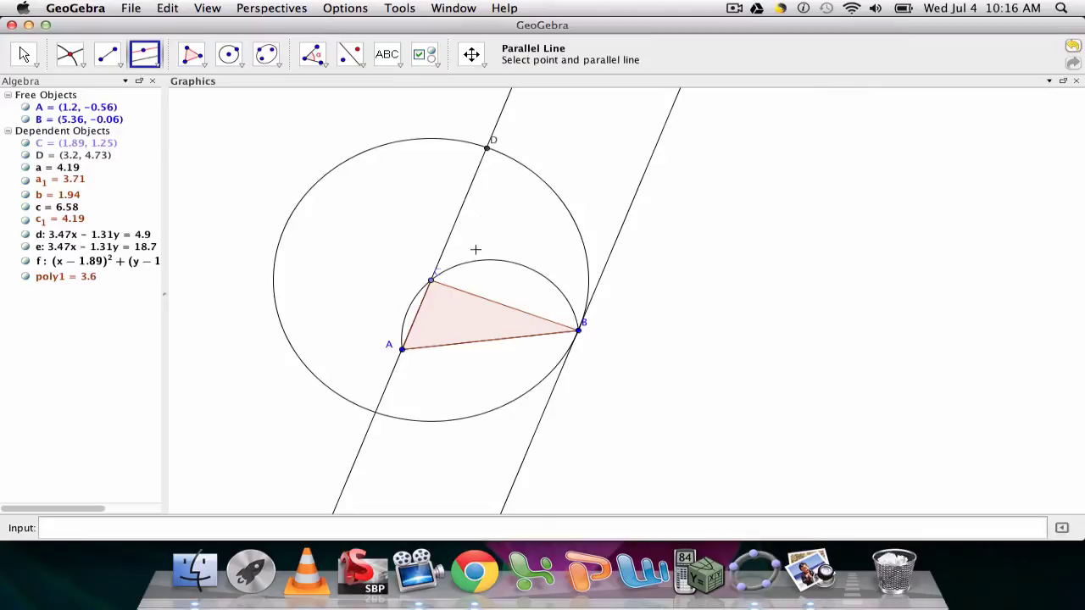
Draw line g through D parallel to CB and mark its intersection E with line e.
click(488, 149)
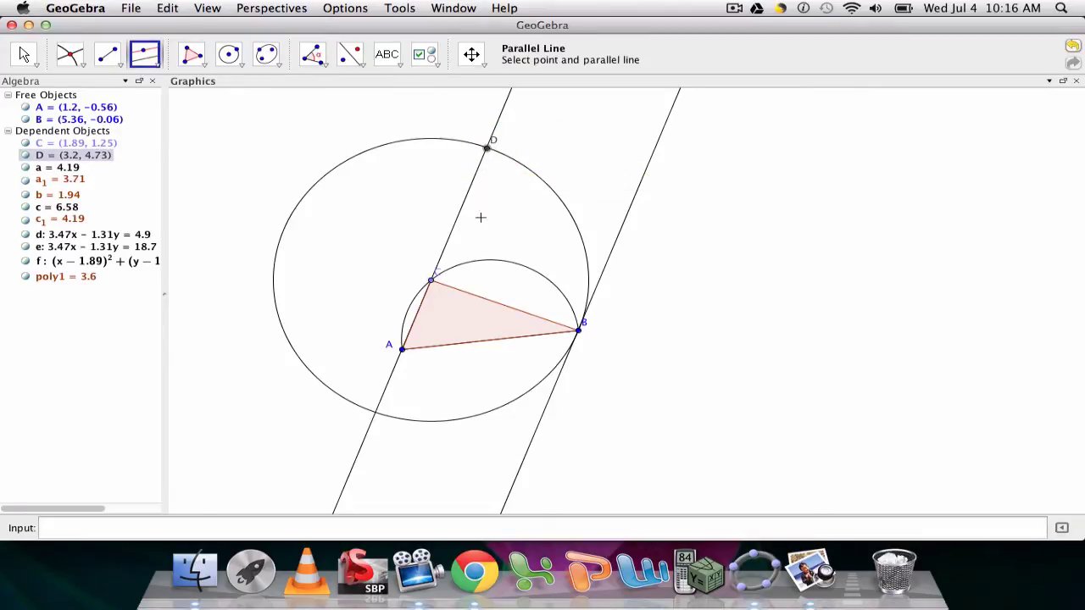
click(472, 293)
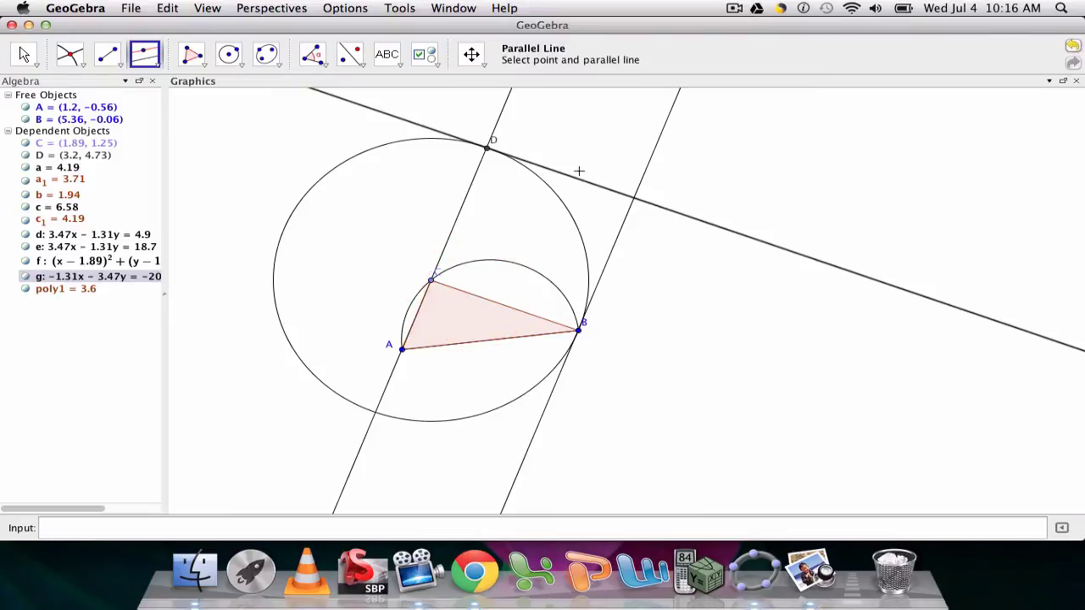
click(71, 53)
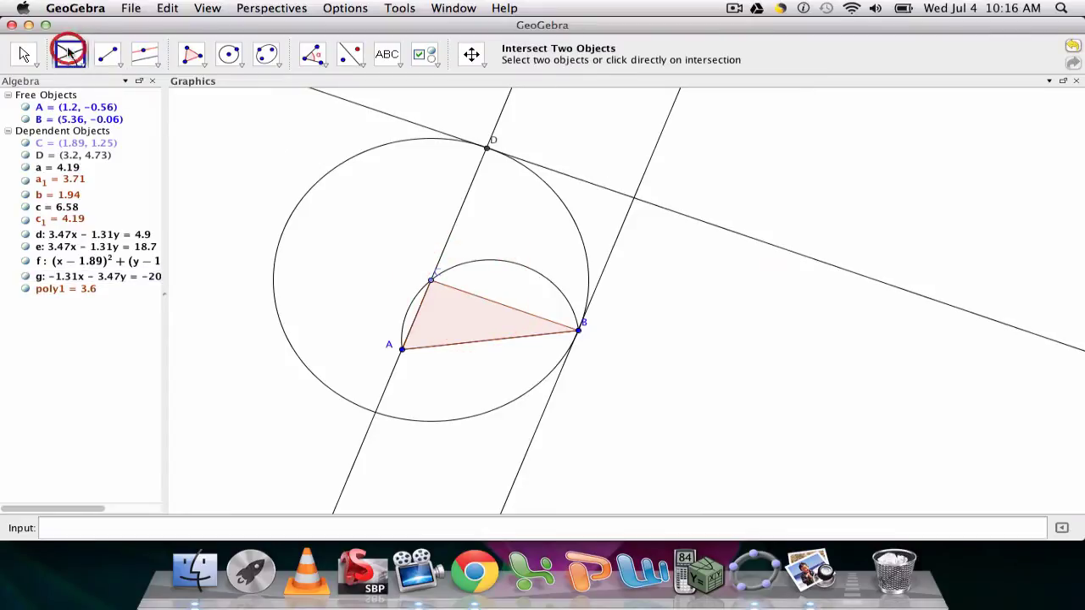
click(633, 197)
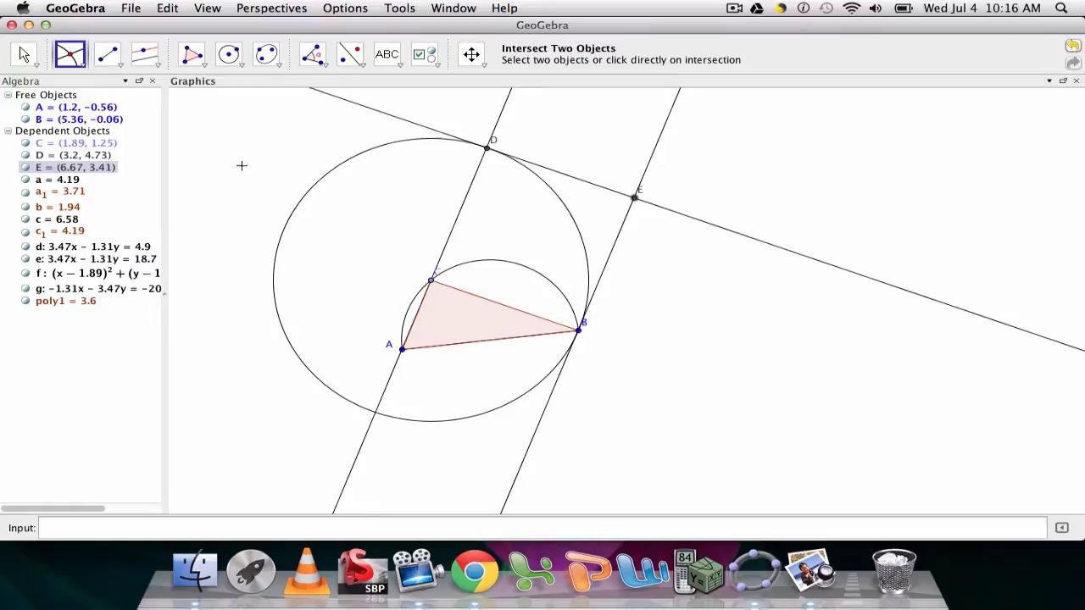
Create square polygon CBED, then drag B to (5.06, 0.04) to check it follows.
click(192, 54)
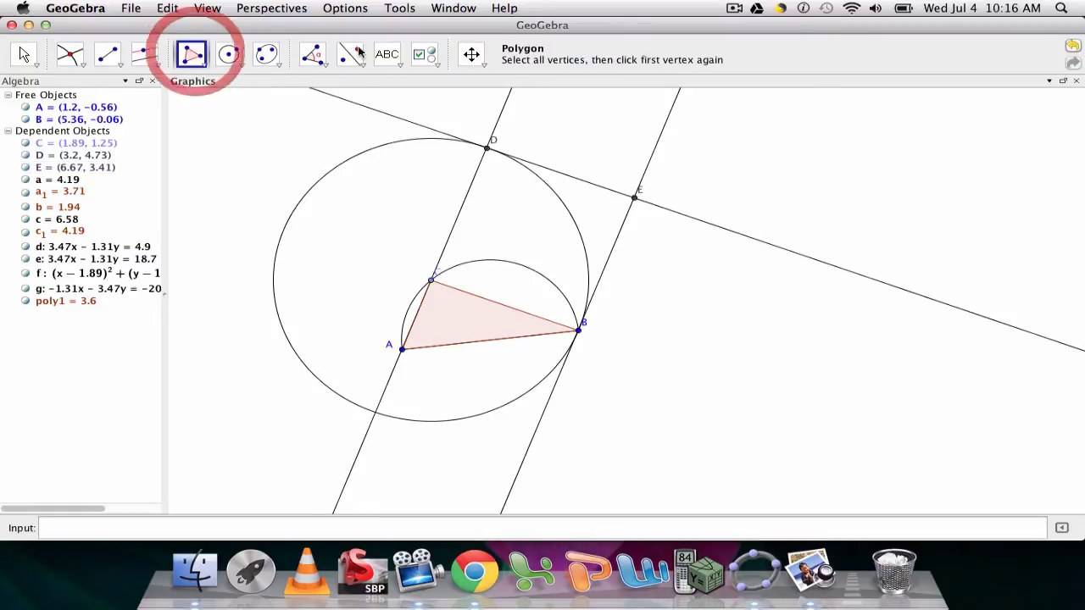
click(430, 278)
click(578, 330)
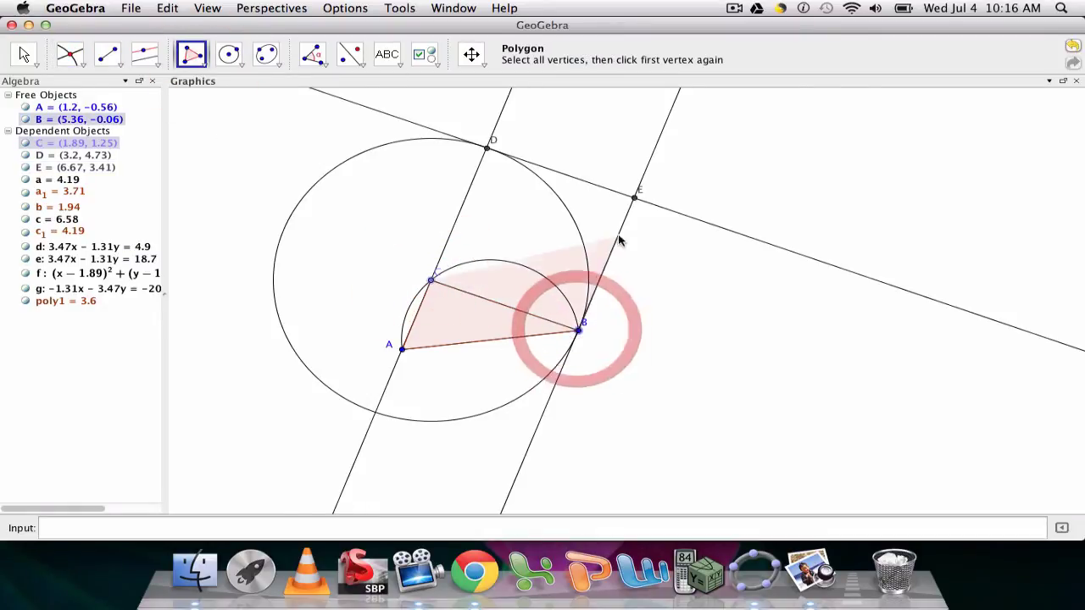
click(634, 195)
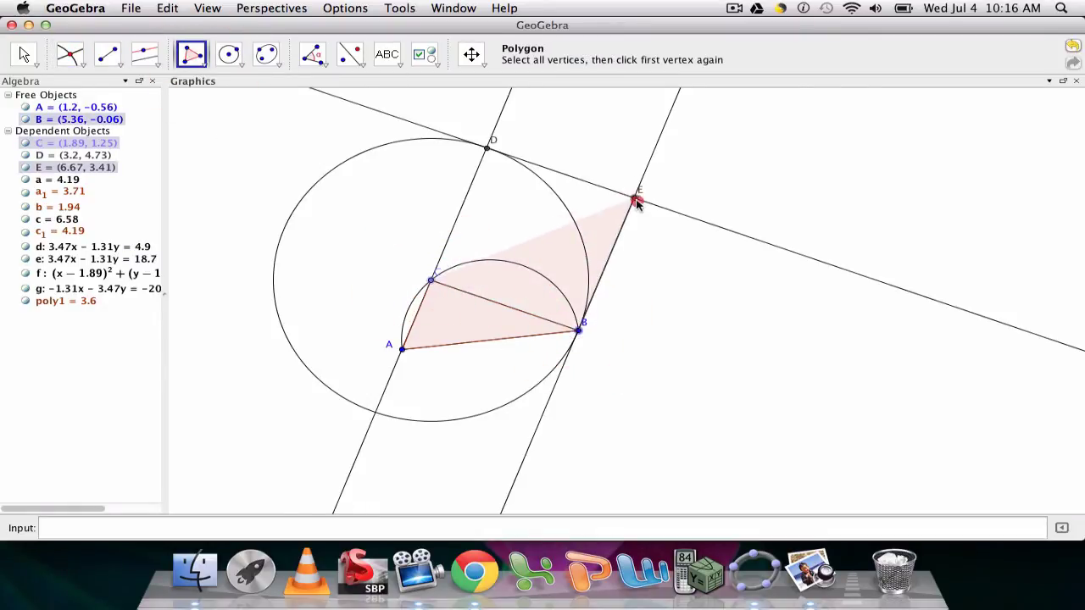
click(488, 152)
click(431, 278)
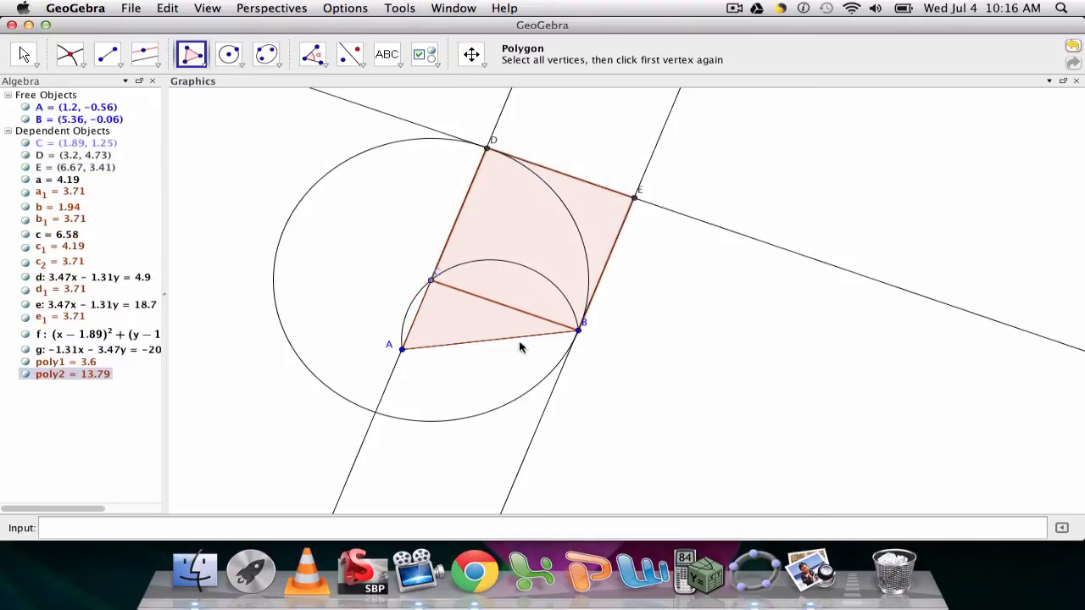
click(24, 53)
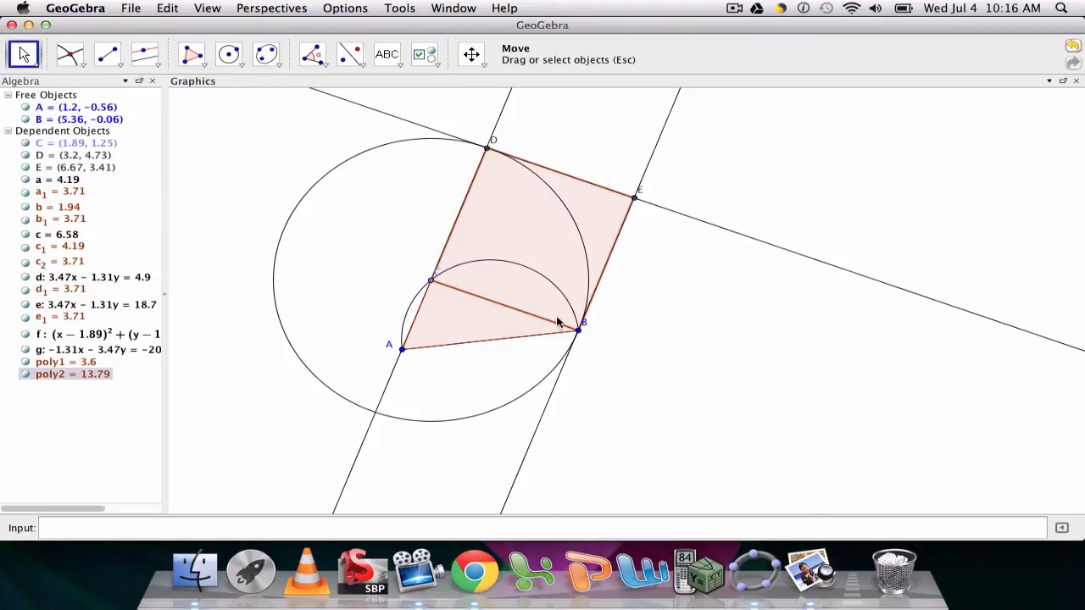
mouse_move(585, 330)
mouse_down()
mouse_move(528, 323)
mouse_move(452, 344)
mouse_move(650, 294)
mouse_move(594, 311)
mouse_move(463, 315)
mouse_move(650, 274)
mouse_move(632, 330)
mouse_move(566, 327)
mouse_up()
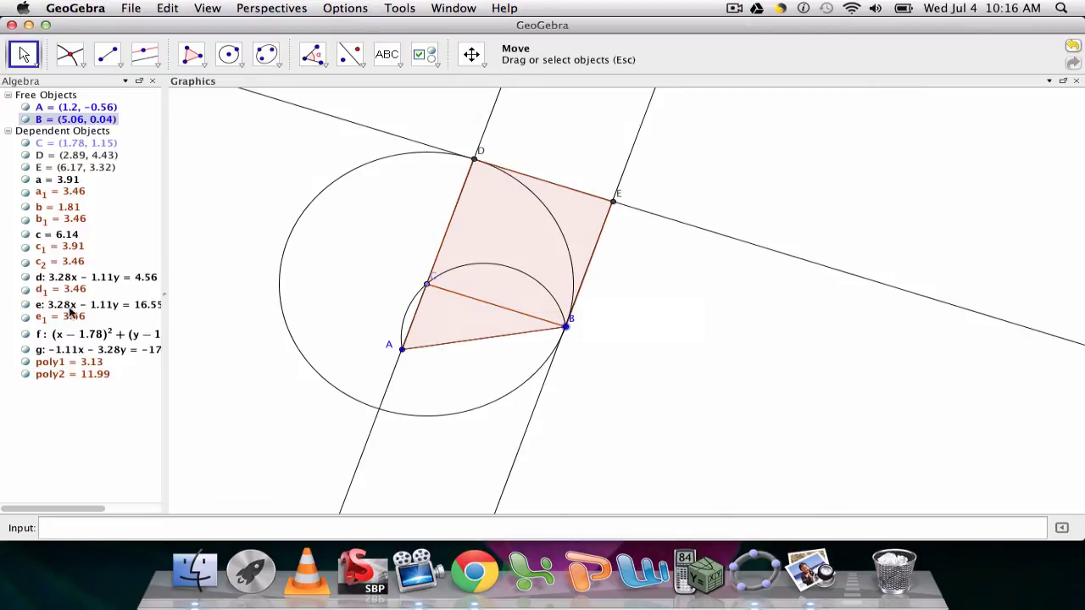
Hide circle f, semicircle c and lines d, e and g in the Algebra view.
click(24, 336)
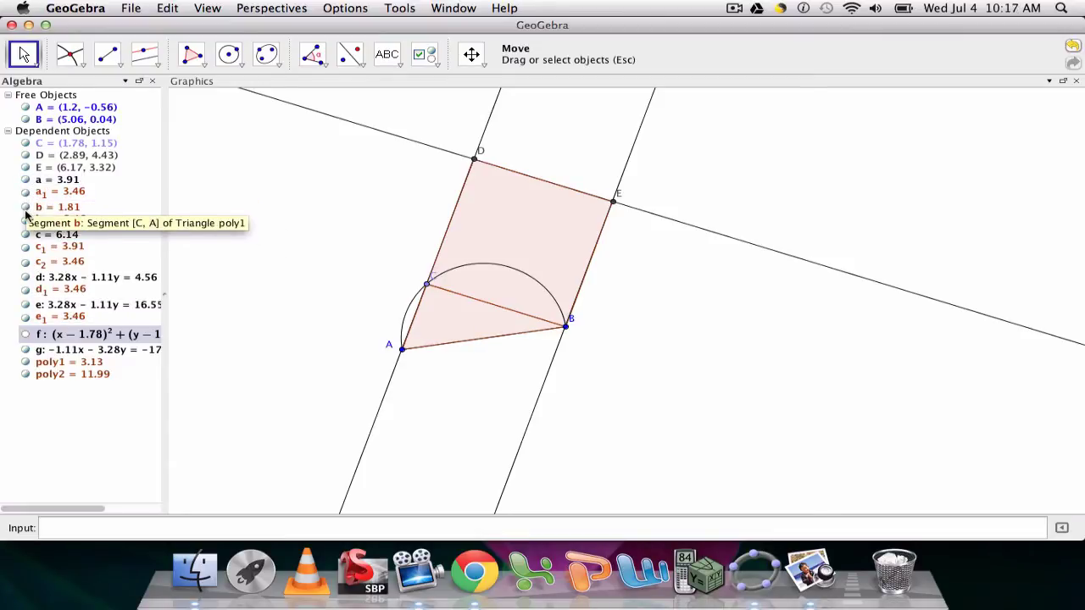
click(25, 235)
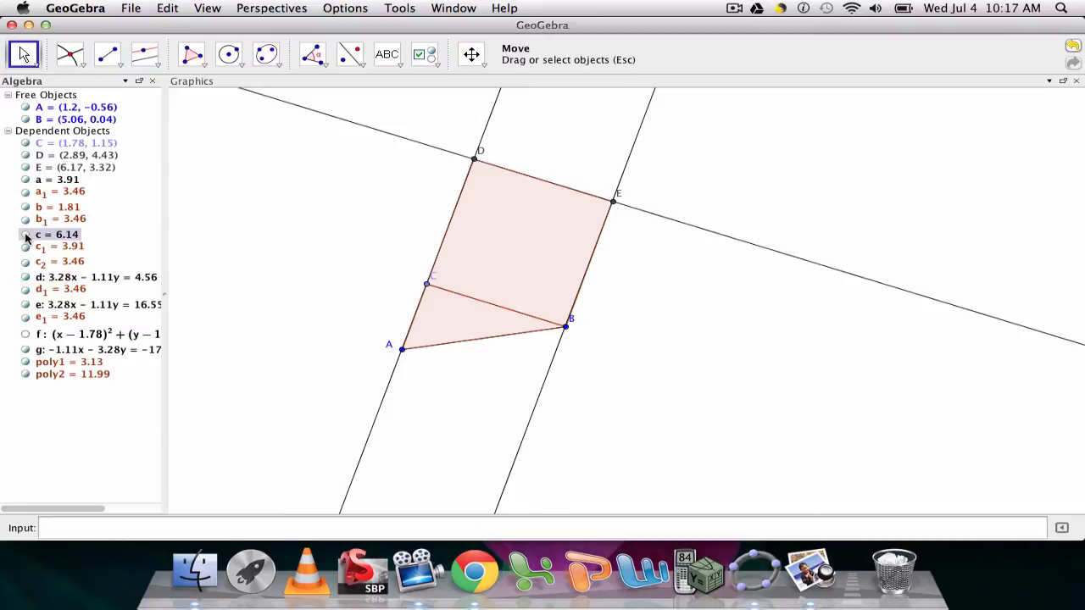
click(26, 277)
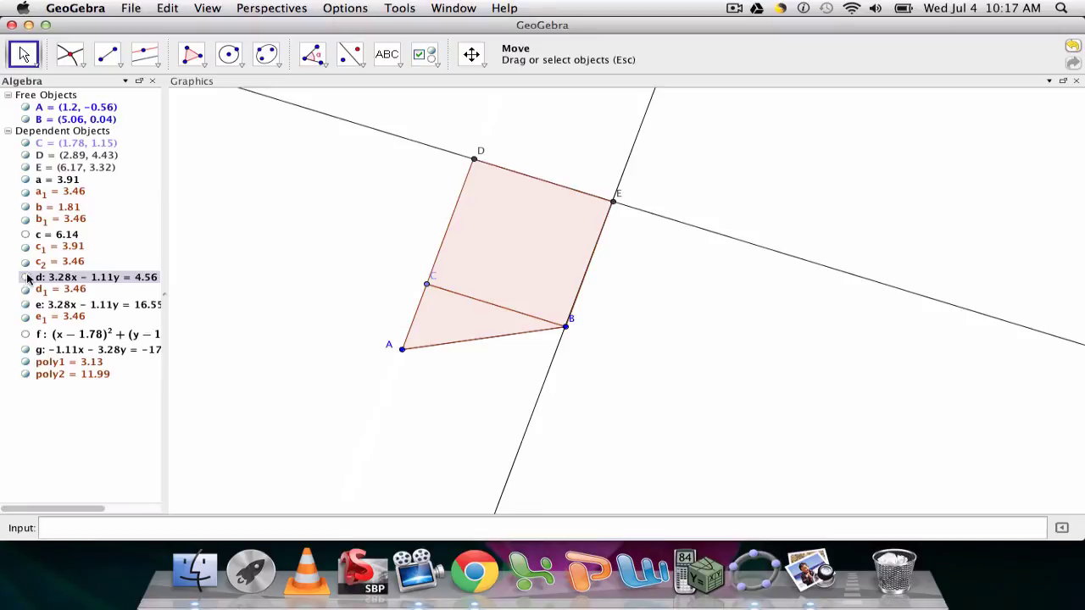
click(25, 305)
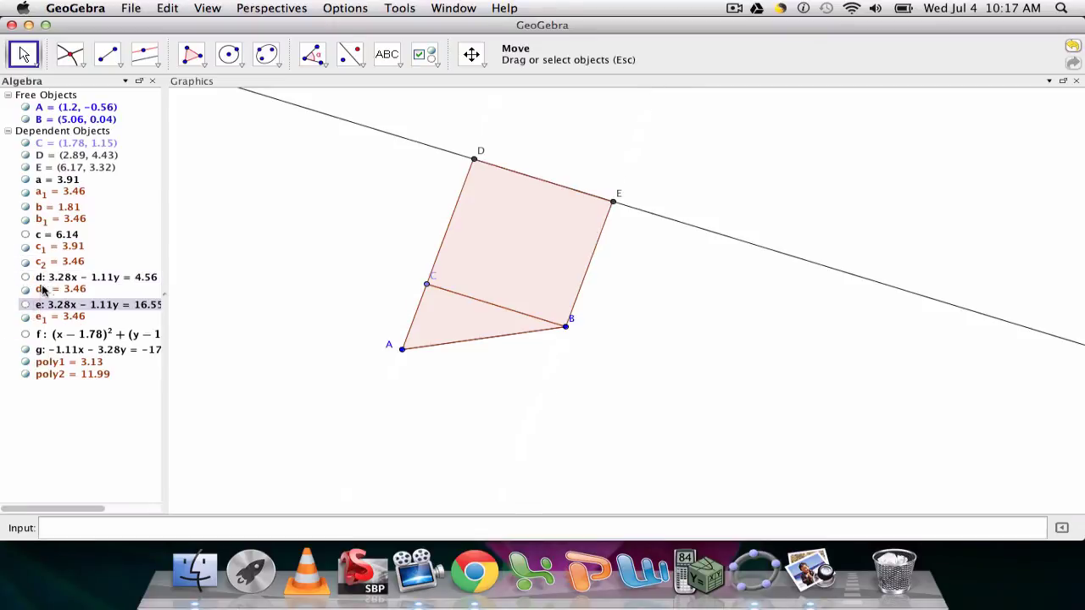
click(26, 349)
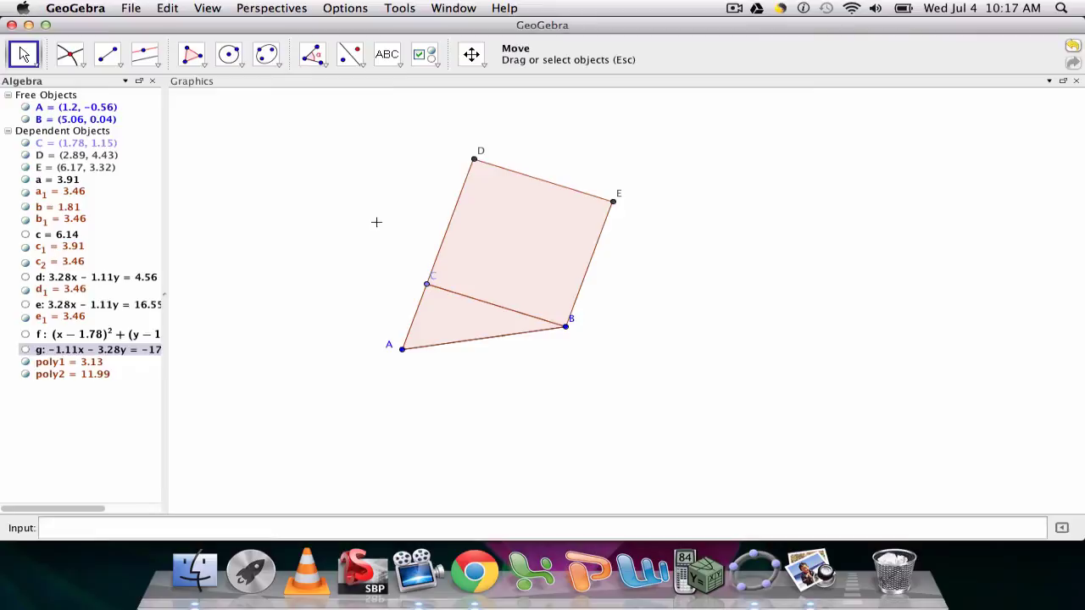
Drag point B left and then right, ending at (4.54, 1.62), as square CBED follows.
click(612, 202)
click(531, 242)
drag(566, 325, 489, 292)
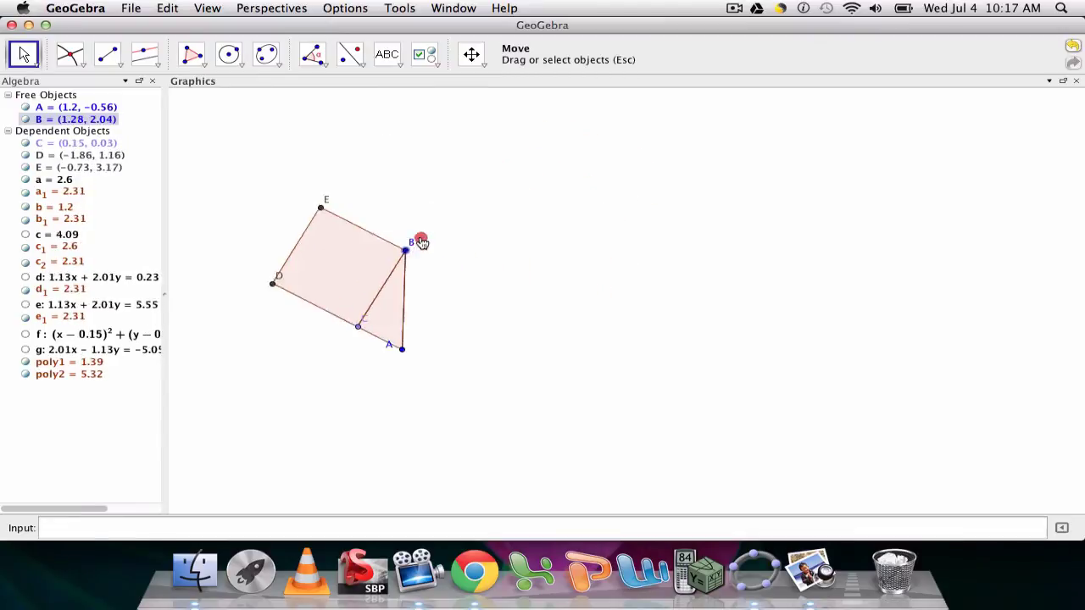
drag(421, 243, 543, 267)
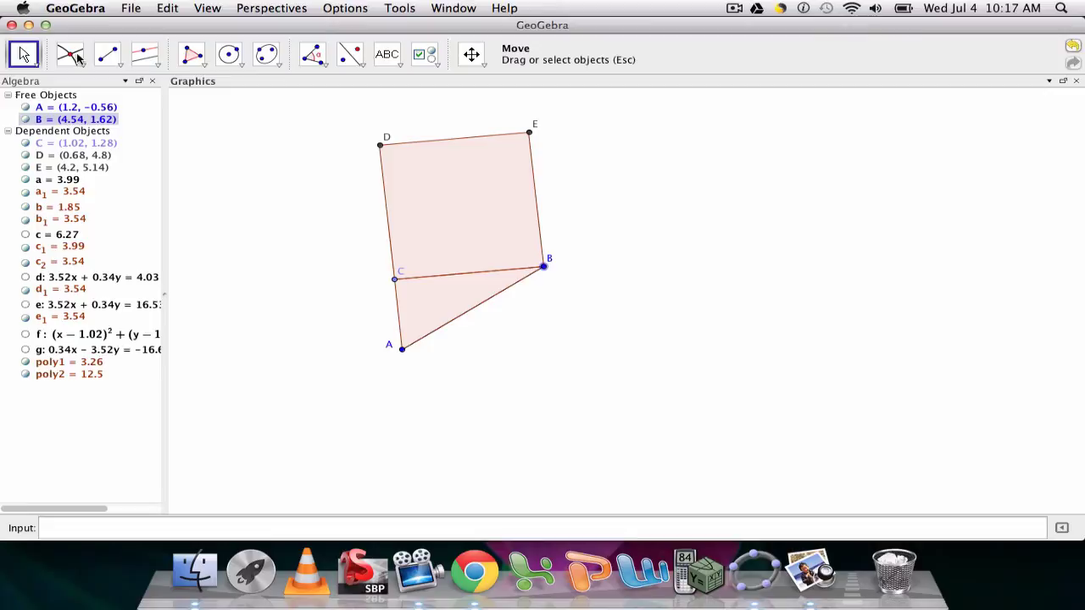
Draw line h through C perpendicular to AC and line i through A perpendicular to h.
click(231, 64)
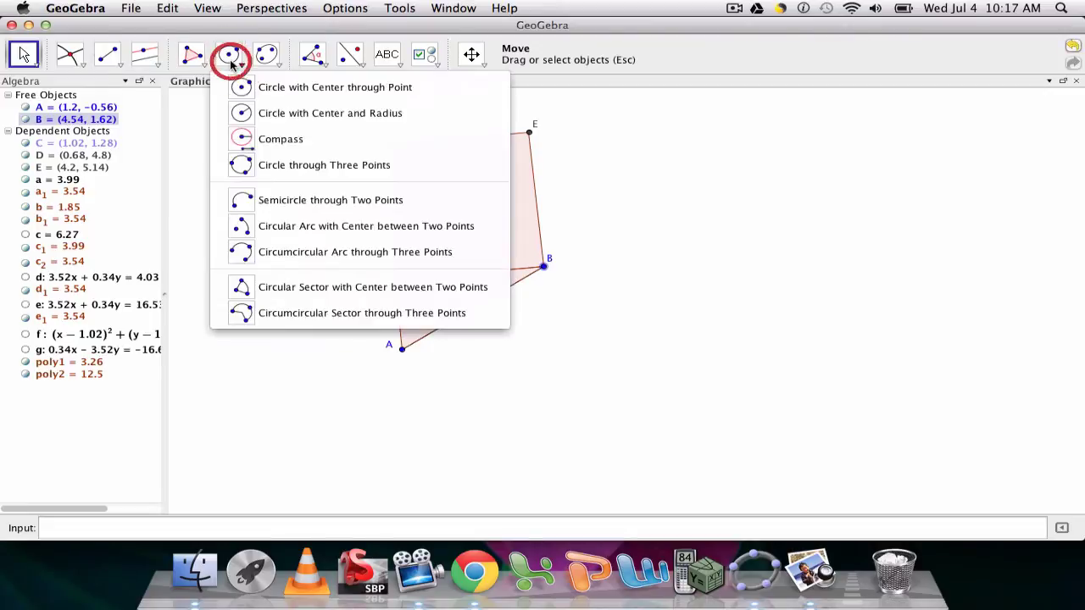
mouse_move(158, 54)
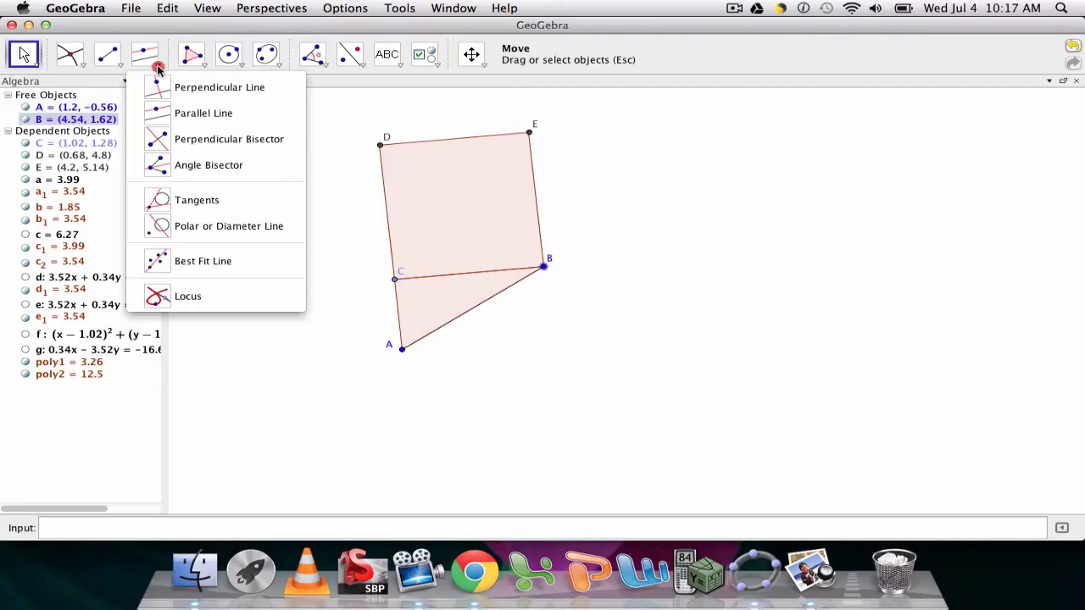
click(169, 86)
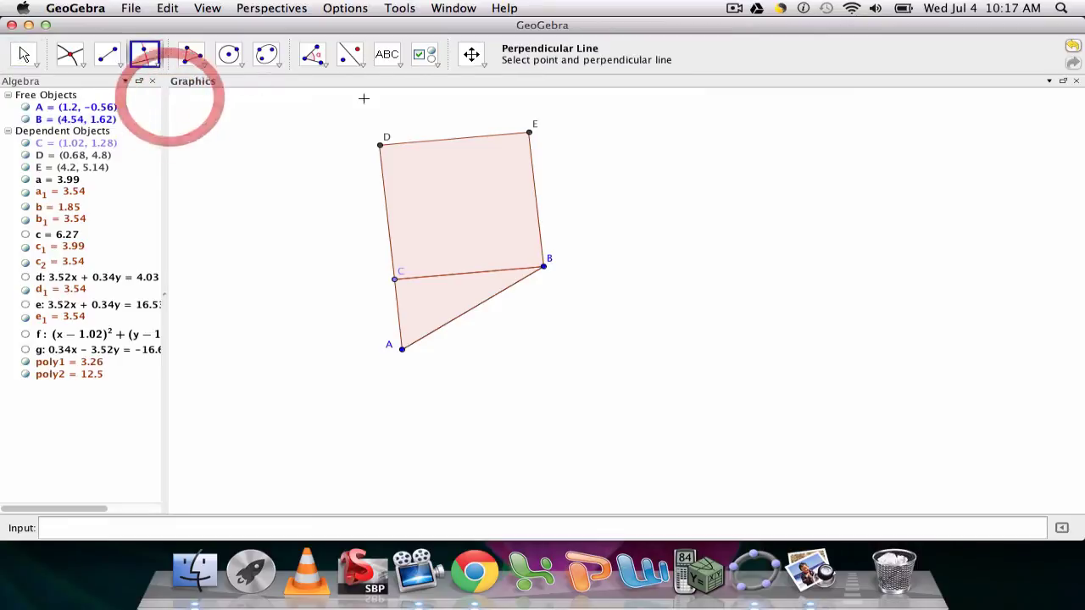
click(394, 280)
click(395, 299)
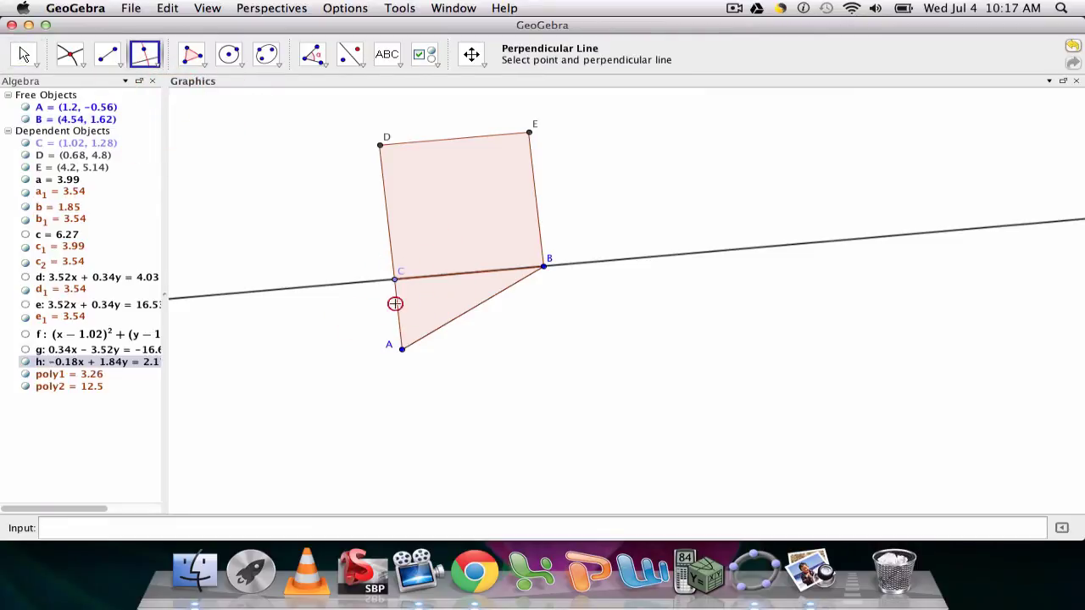
click(402, 349)
click(400, 333)
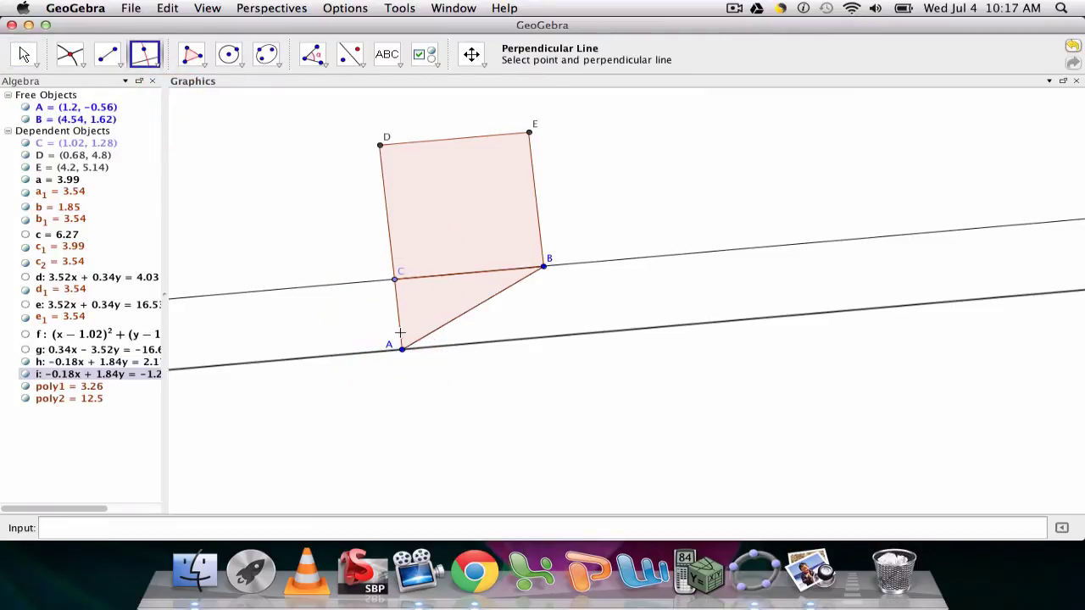
Draw circle k centred at C through A and mark point F where it meets line h.
click(229, 54)
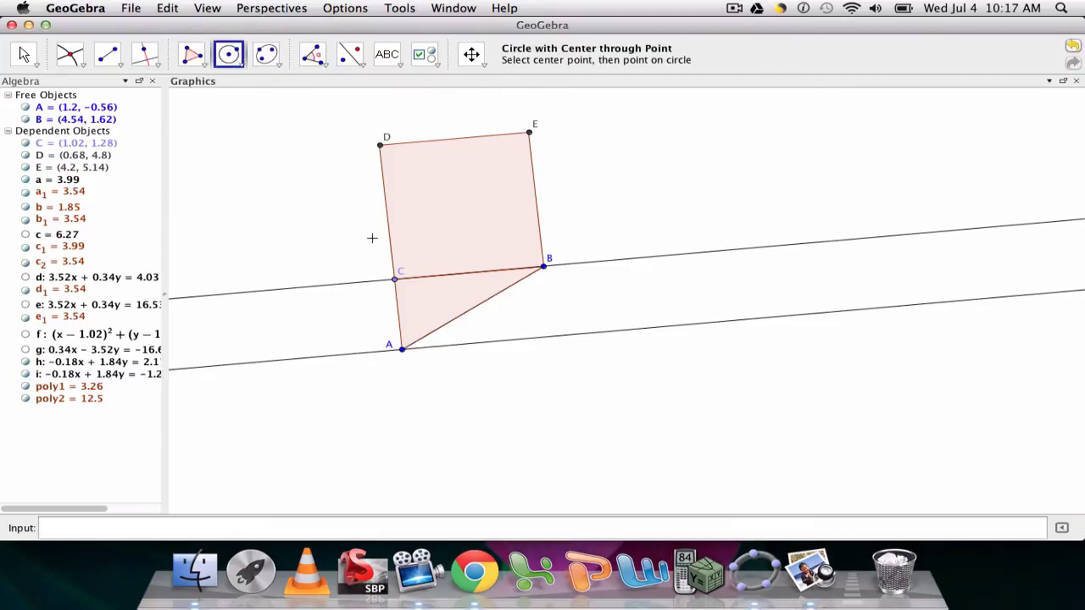
click(394, 279)
click(402, 349)
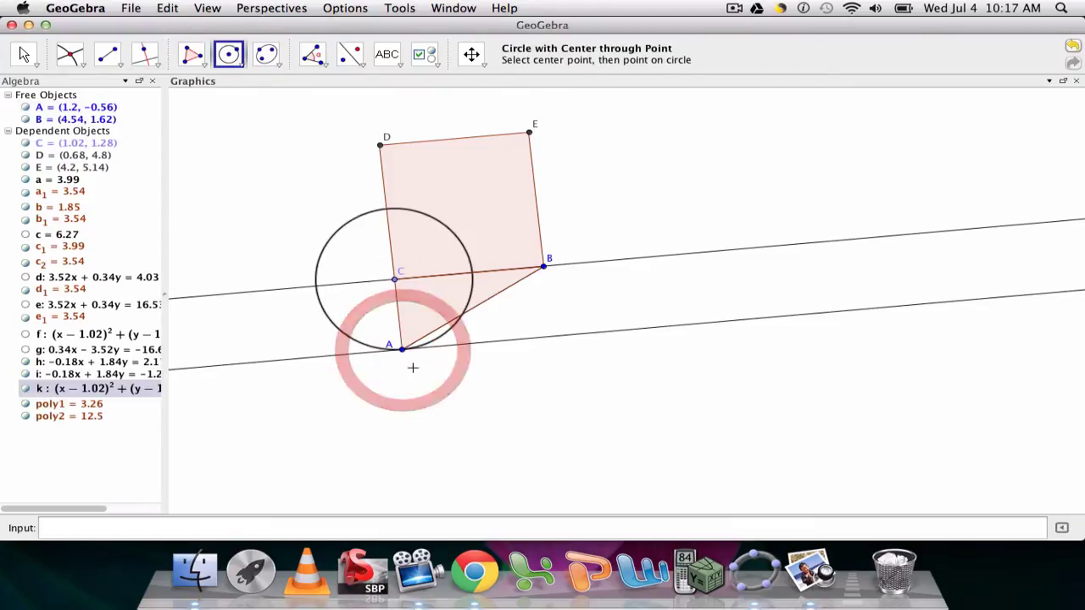
click(81, 55)
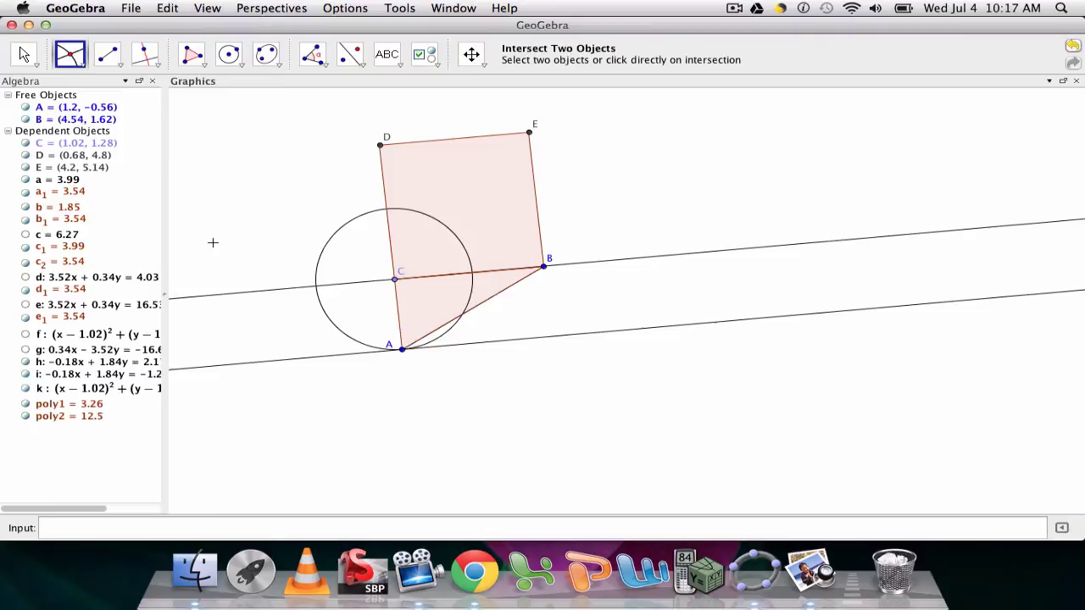
click(316, 287)
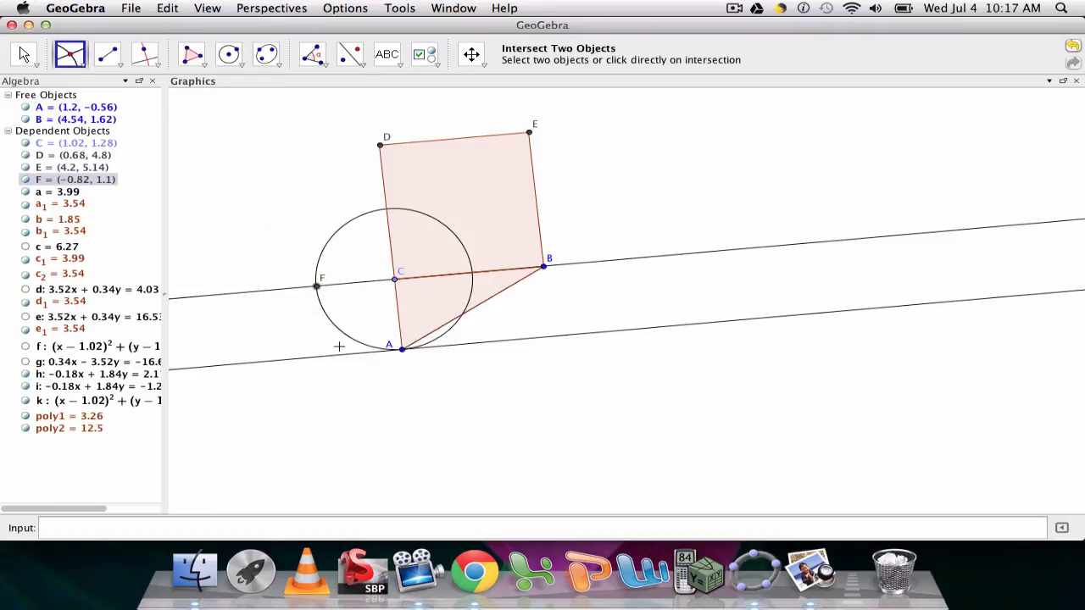
Draw line j through F parallel to segment b and mark point G where lines i and j cross.
click(159, 73)
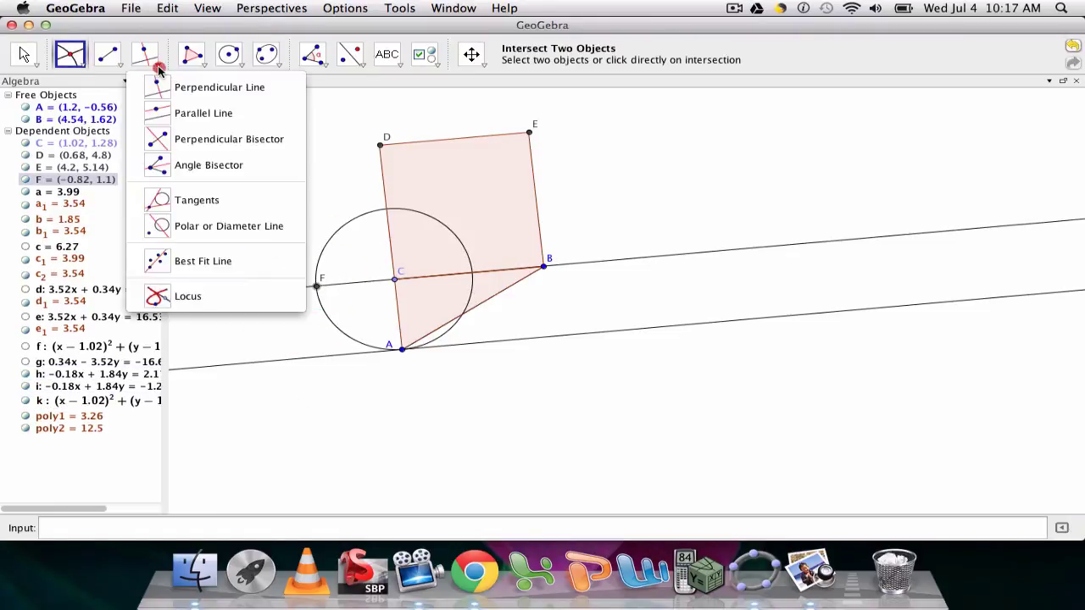
click(174, 108)
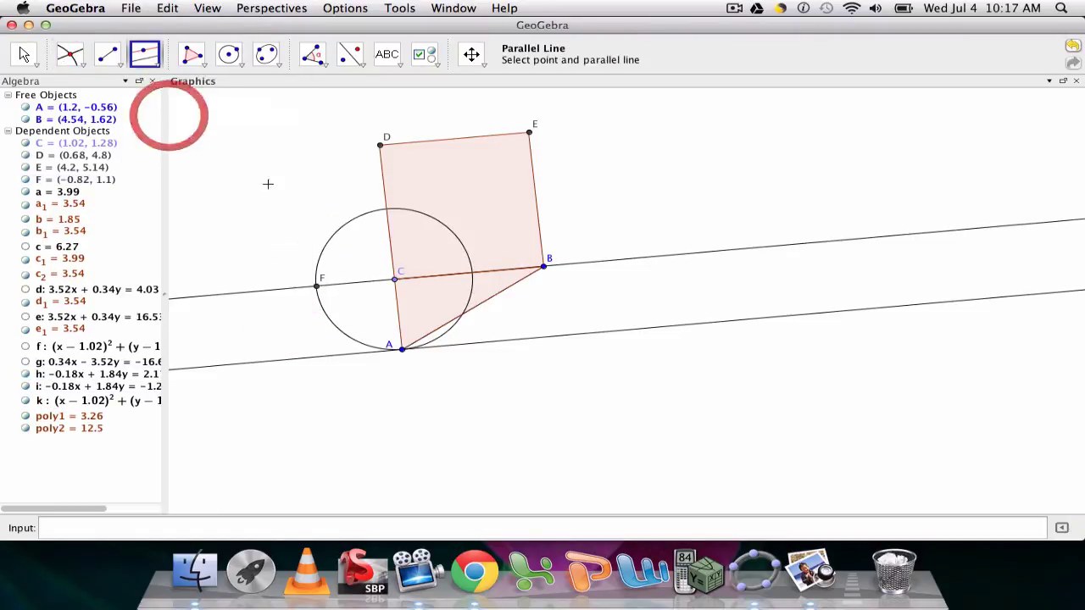
click(316, 286)
click(398, 317)
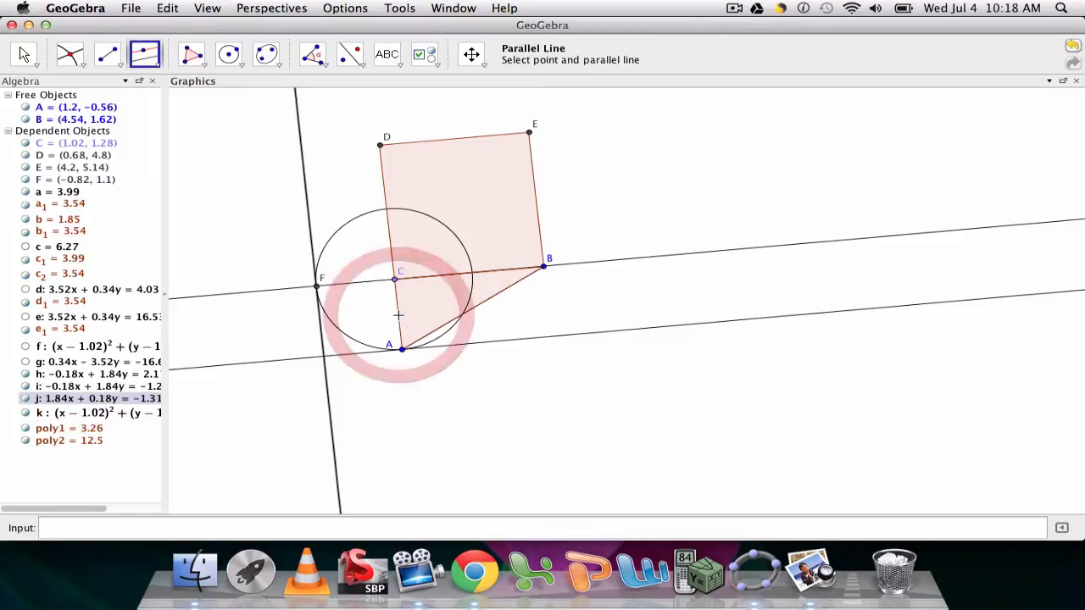
click(71, 54)
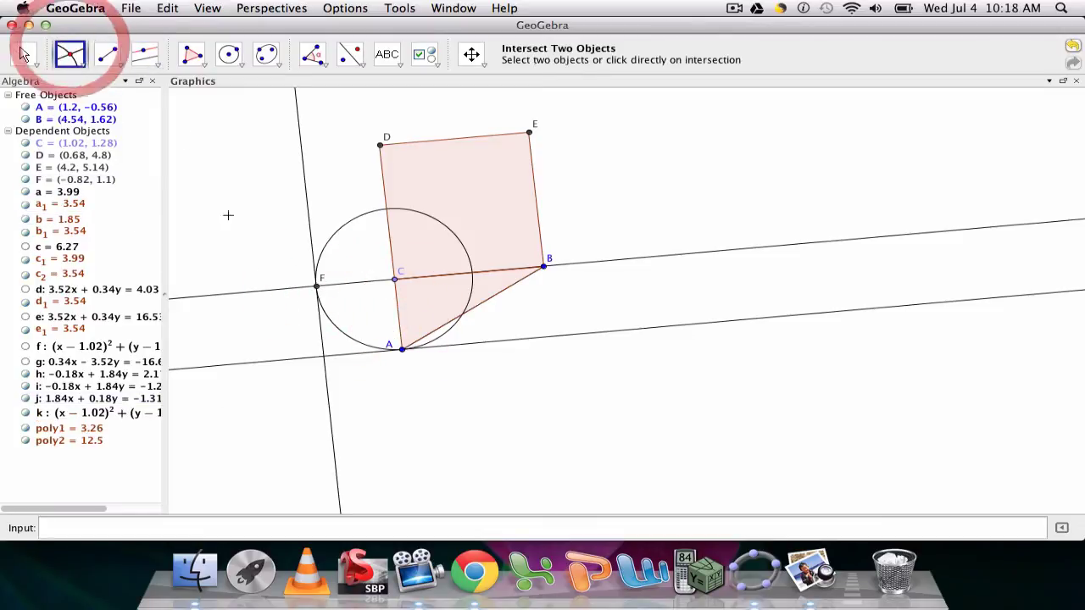
click(323, 360)
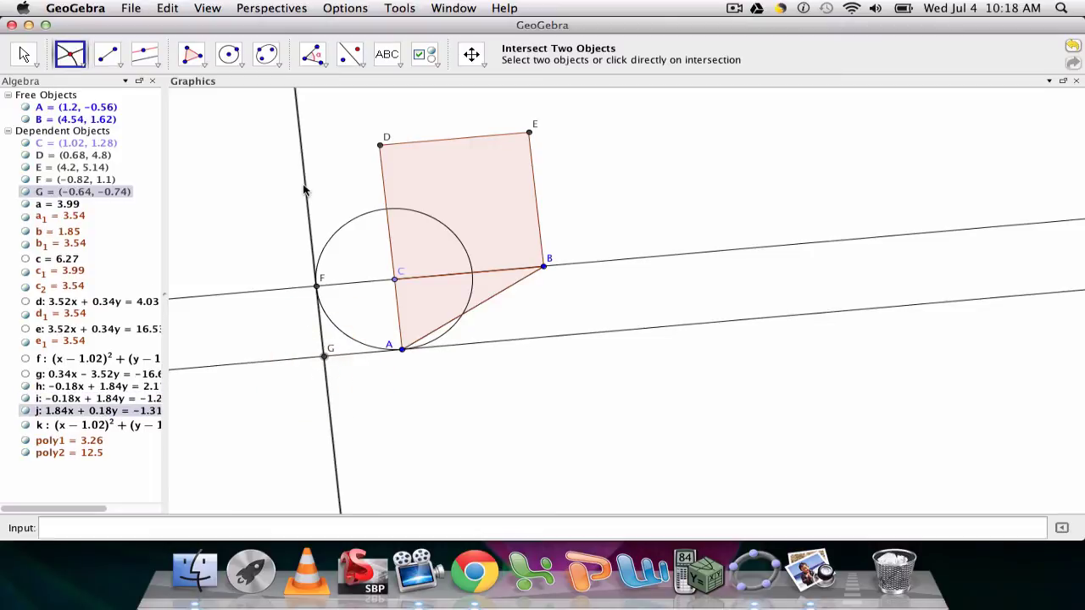
click(191, 54)
Create the shaded square polygon A, C, F, G on side AC.
click(402, 349)
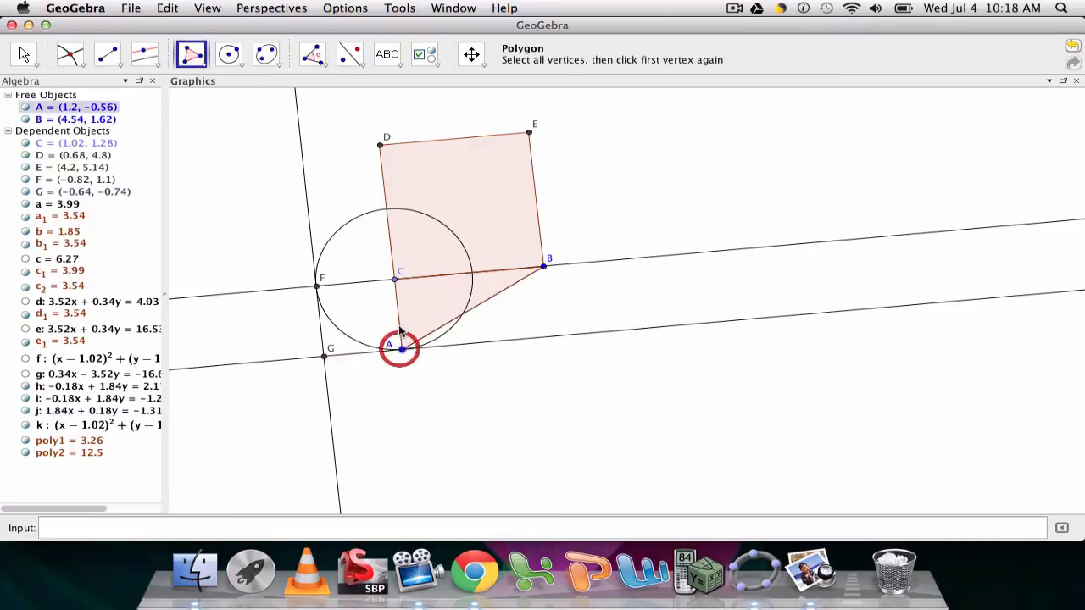
click(394, 279)
click(316, 287)
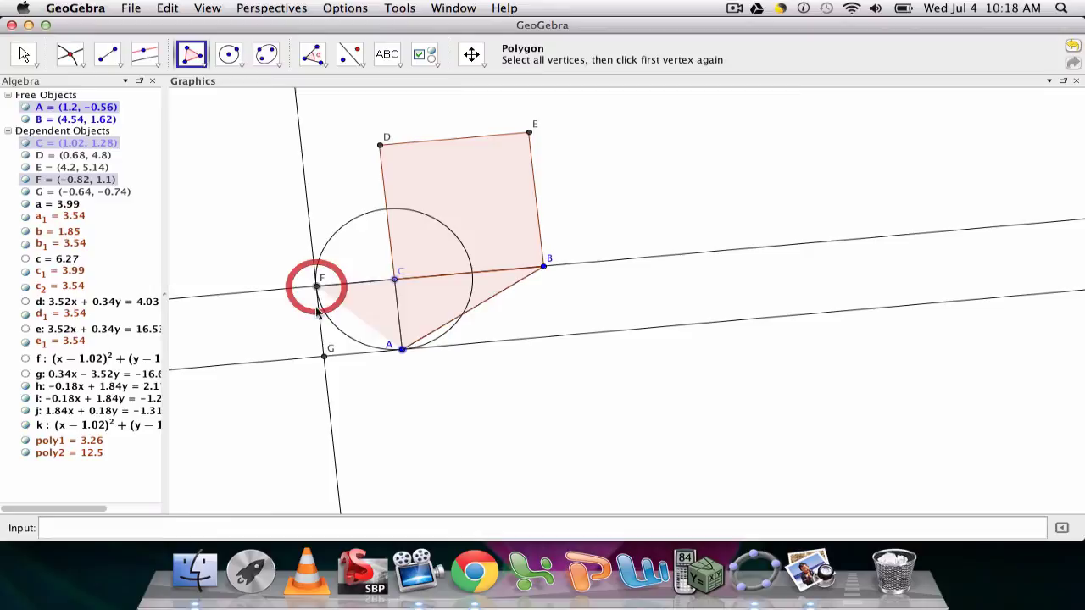
click(324, 356)
click(402, 349)
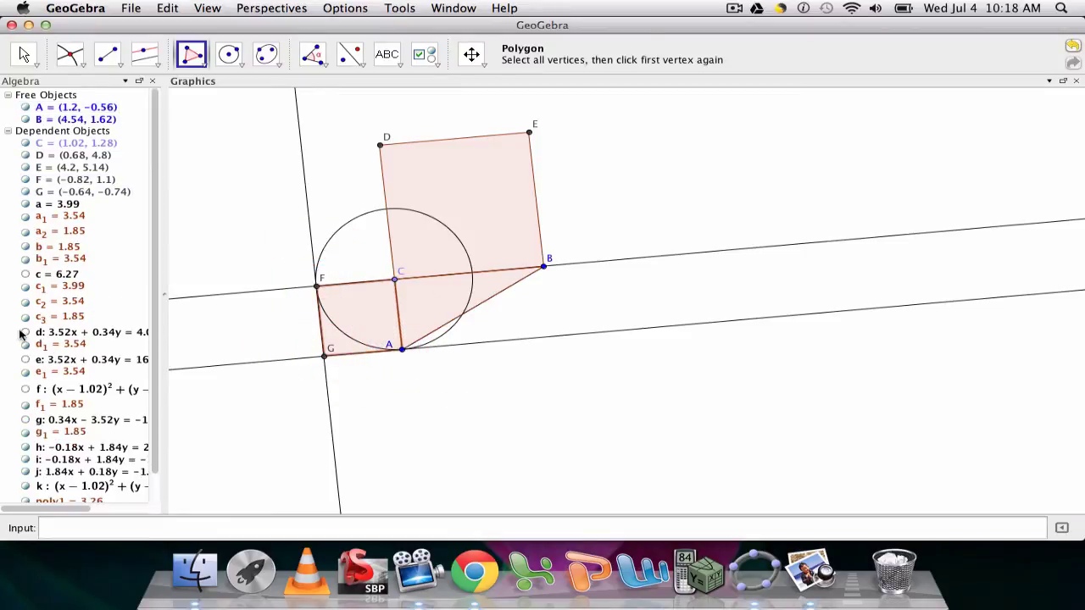
Hide construction lines h, i, j and circle k in the Algebra view.
scroll(28, 383, down, 2)
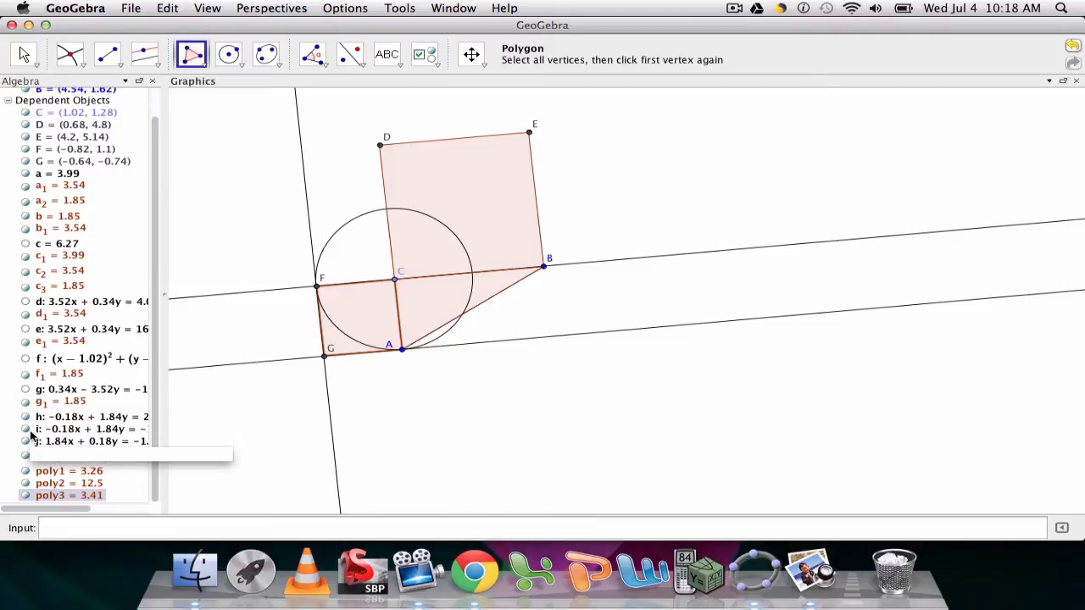
click(26, 417)
click(26, 429)
click(26, 440)
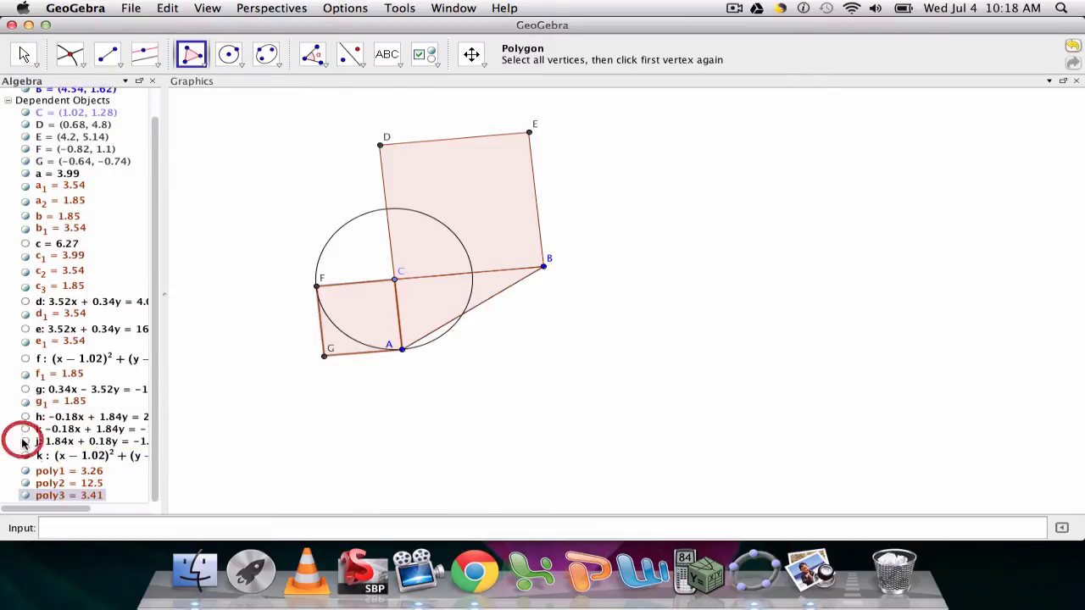
click(26, 455)
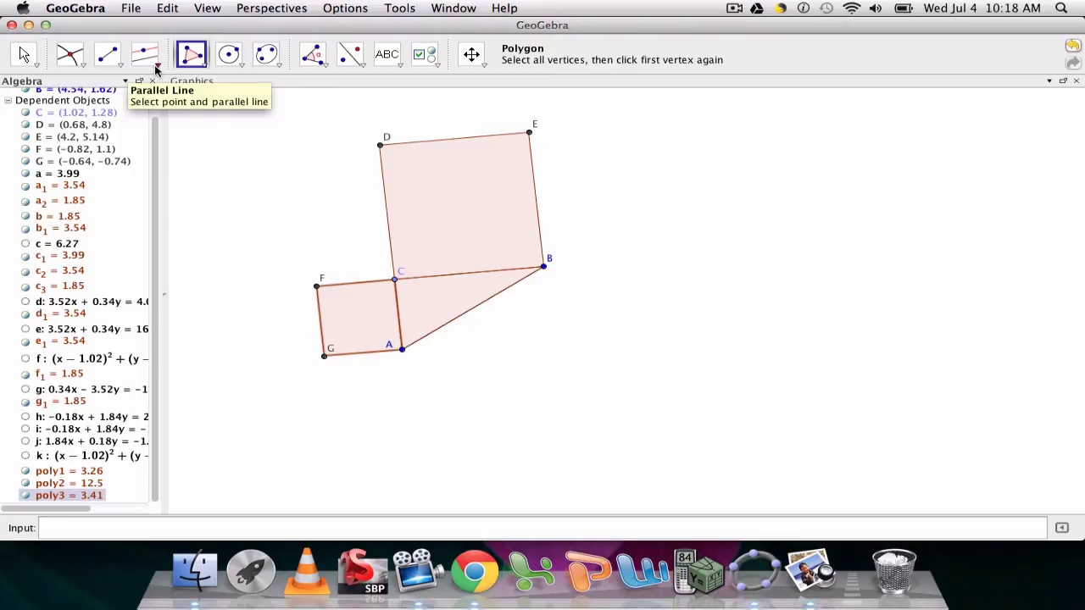
Draw lines perpendicular to AB through B and through A.
click(157, 69)
click(165, 90)
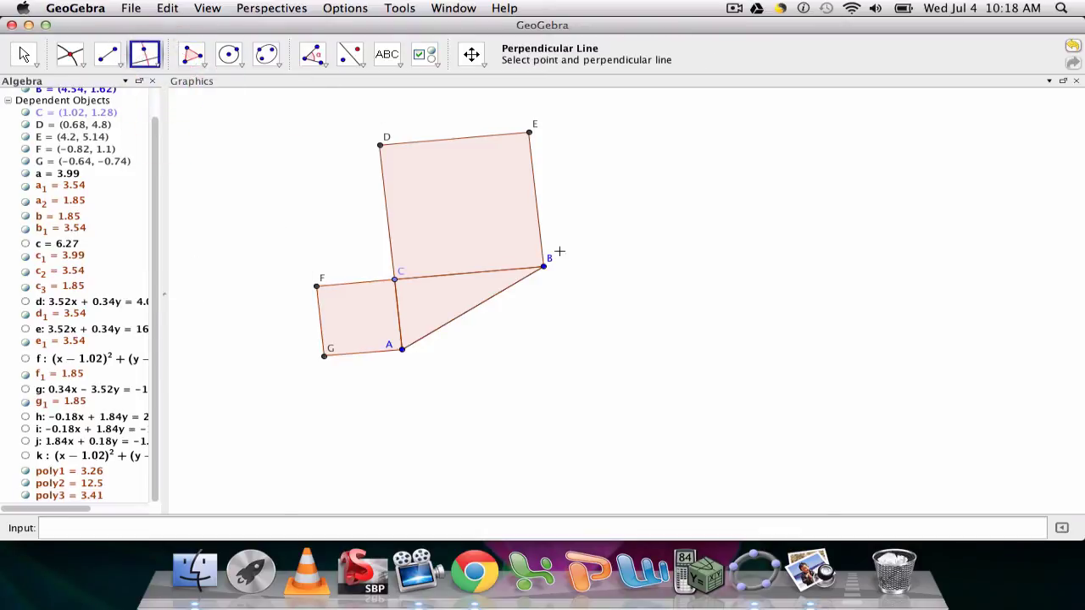
click(546, 270)
click(523, 280)
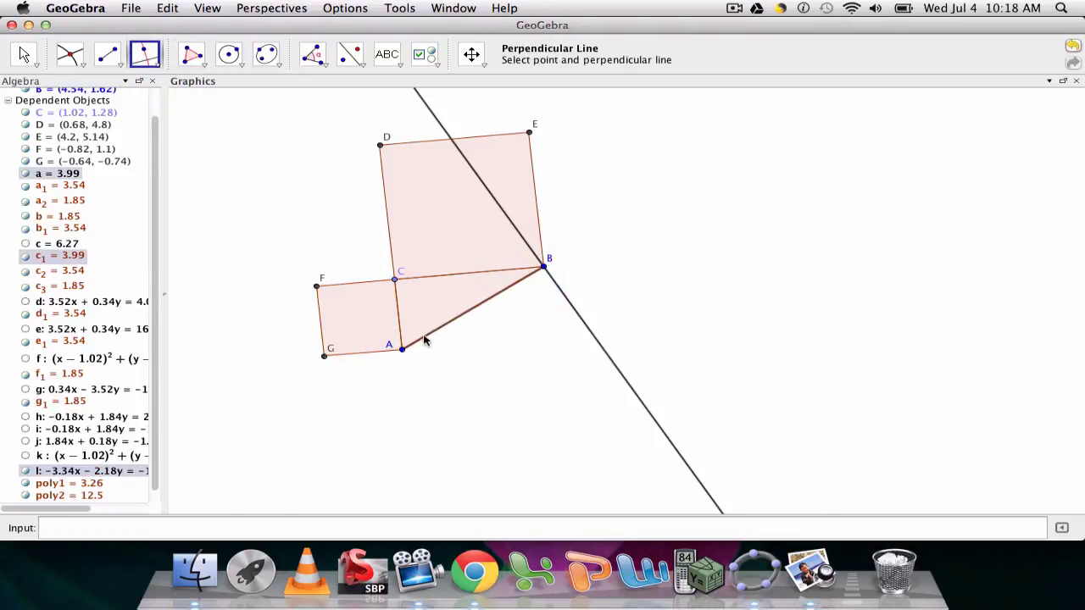
click(402, 348)
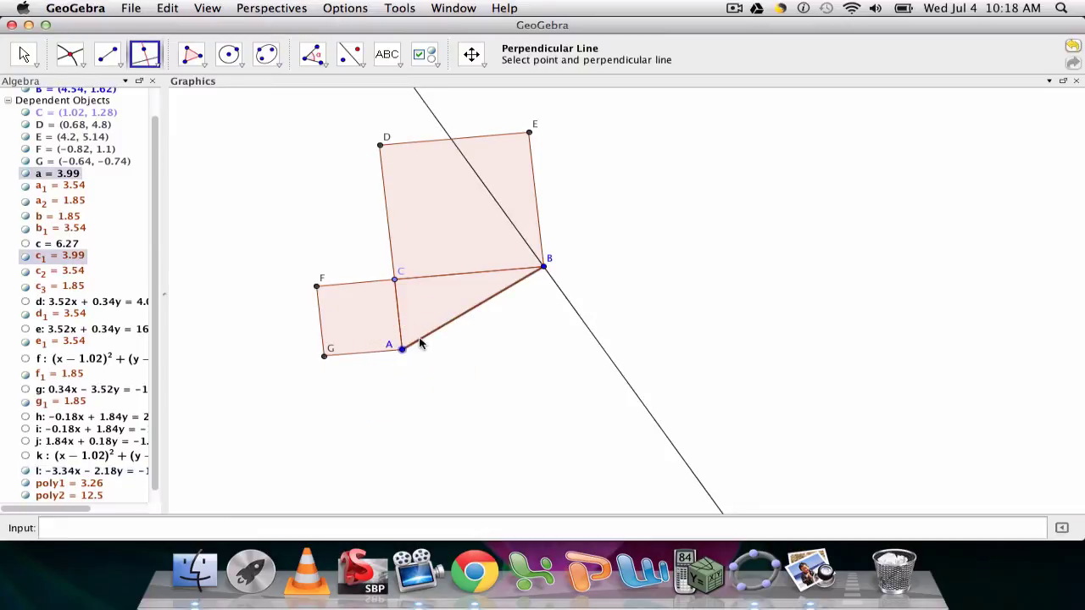
click(419, 339)
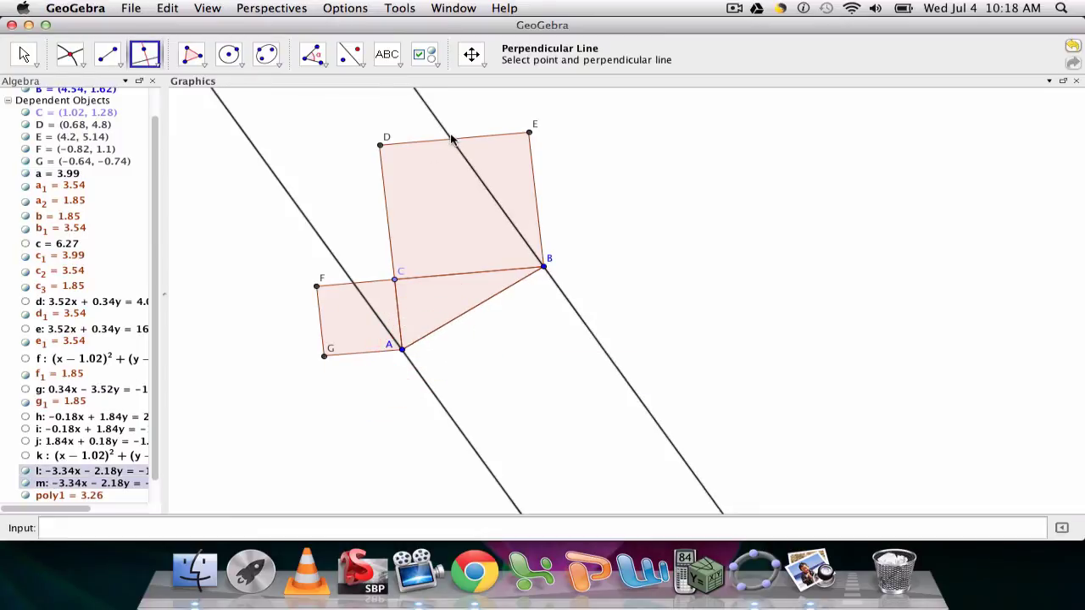
Draw a circle centred at B through A and mark point H where it meets line l.
click(232, 61)
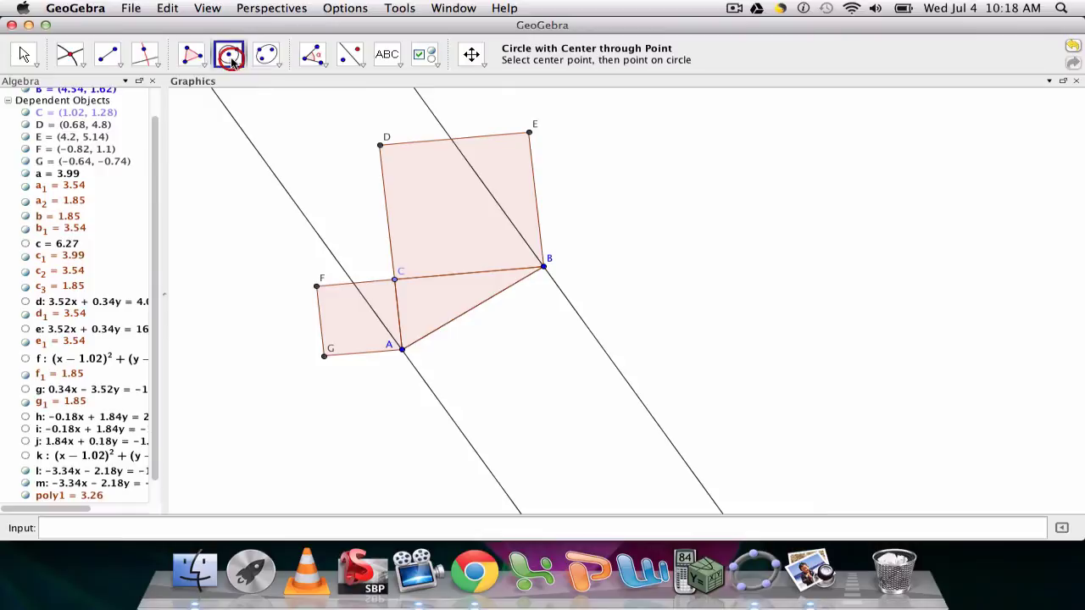
click(544, 268)
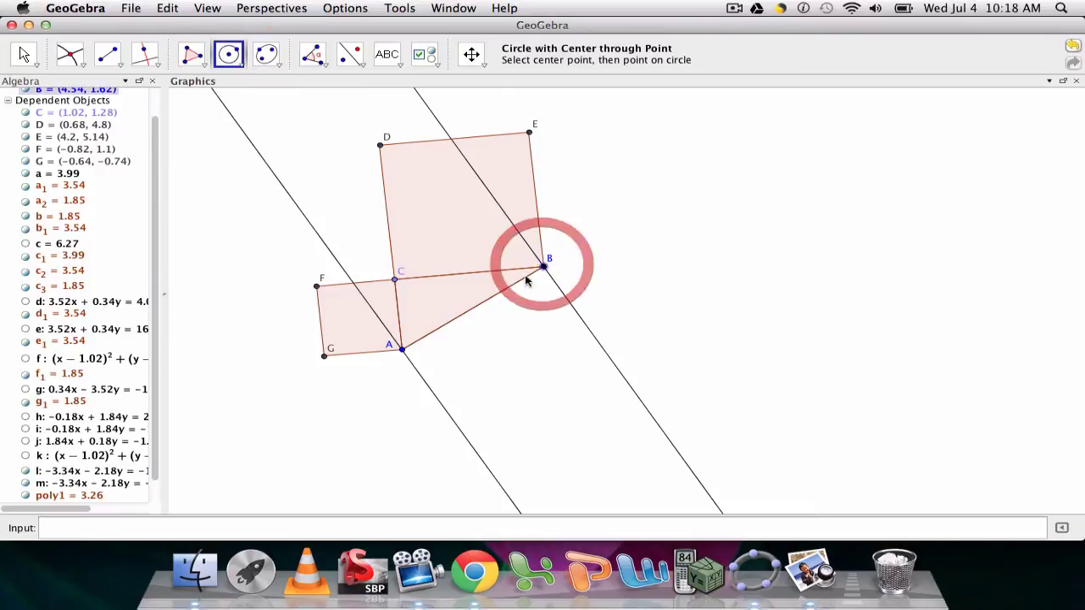
click(402, 348)
click(72, 54)
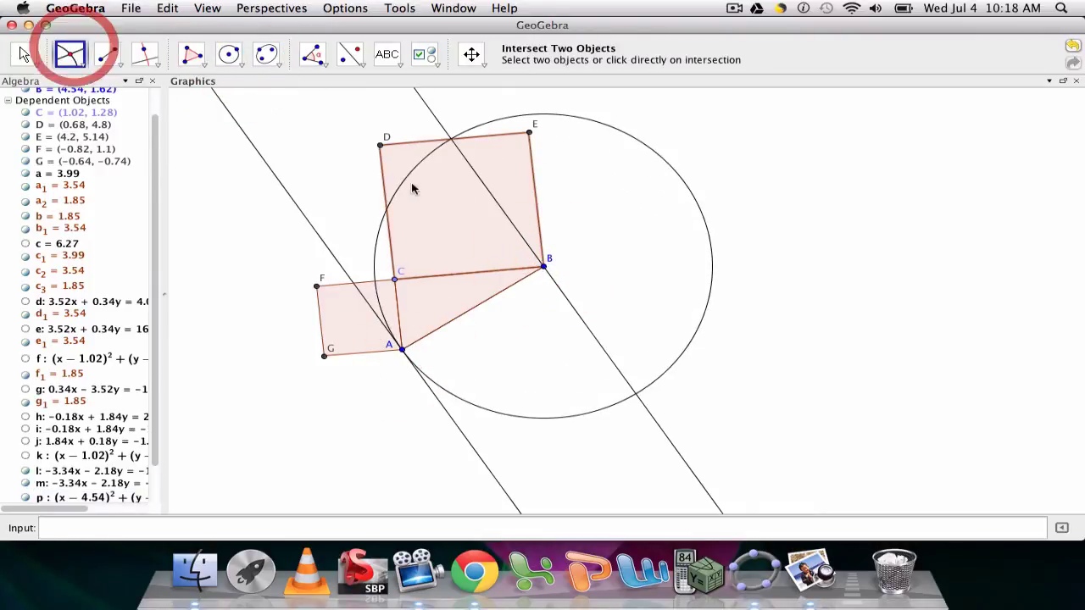
click(638, 395)
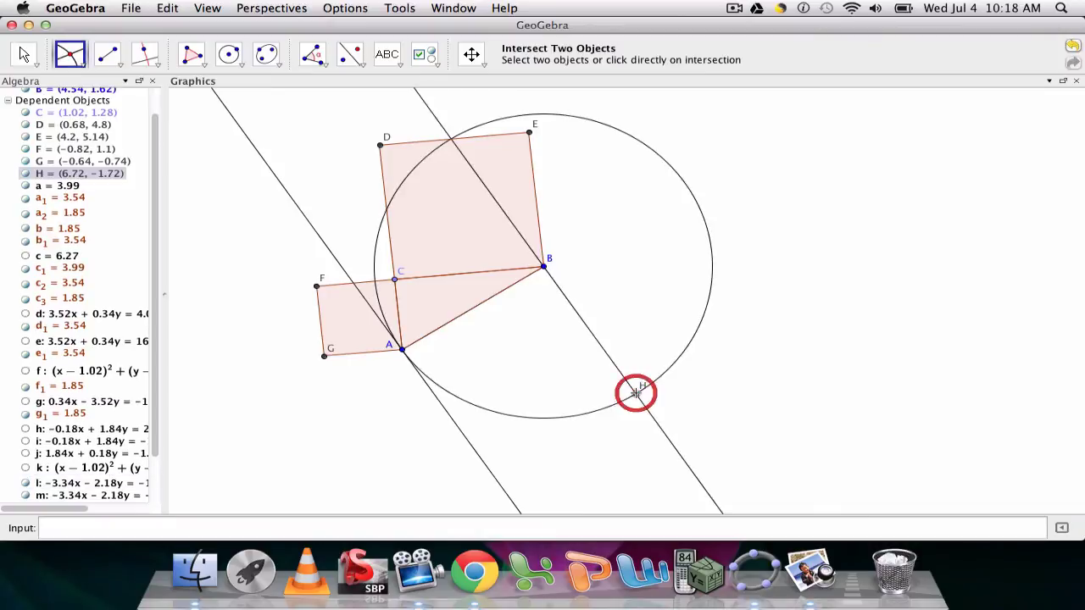
Draw a line through H parallel to AB and mark point I where it meets line m.
click(156, 66)
click(186, 111)
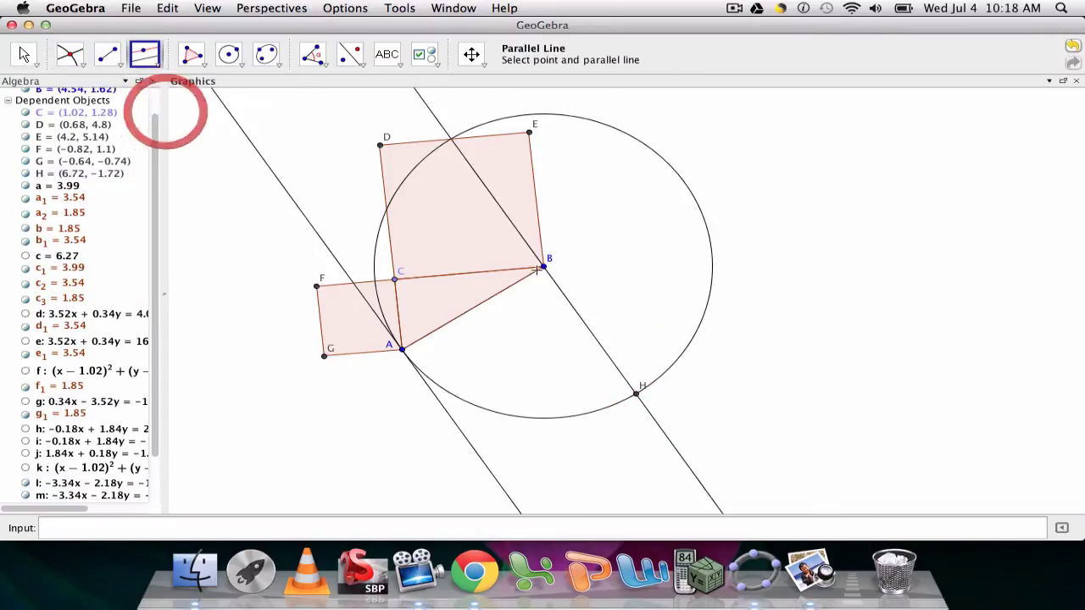
click(635, 390)
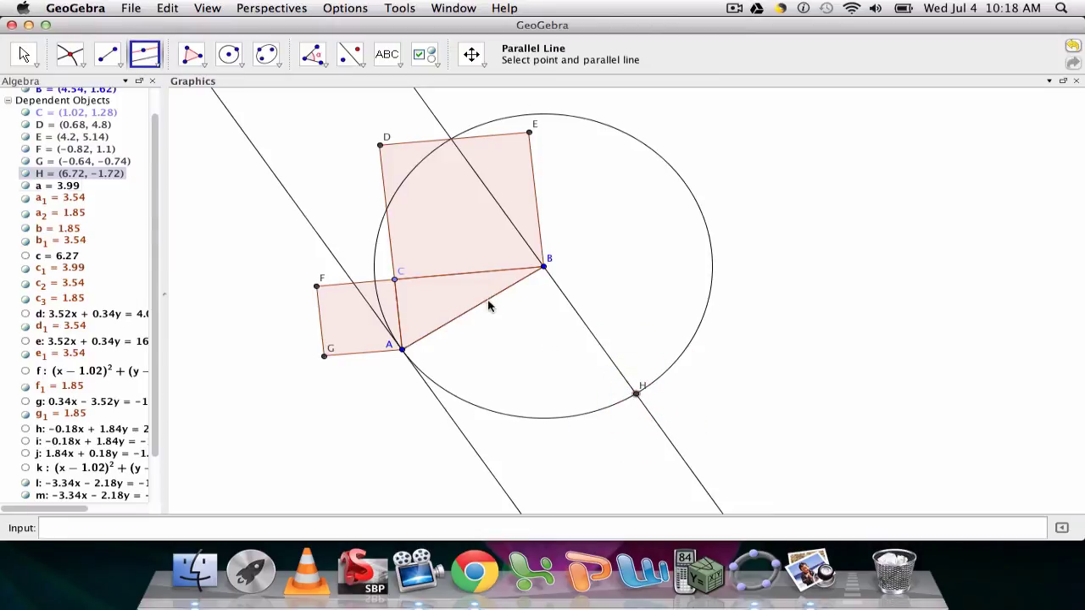
click(486, 300)
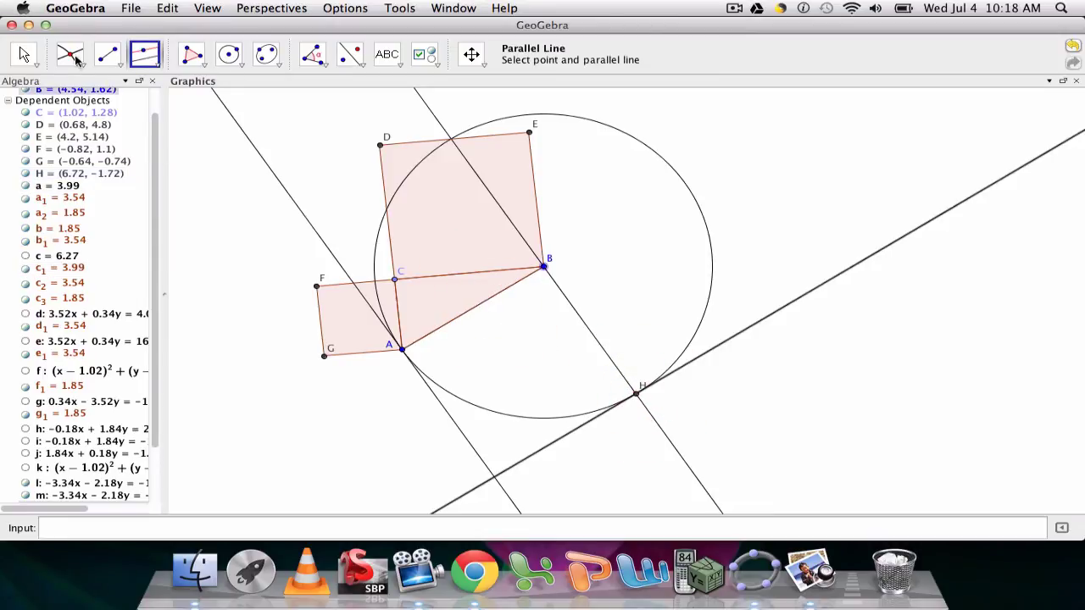
click(73, 56)
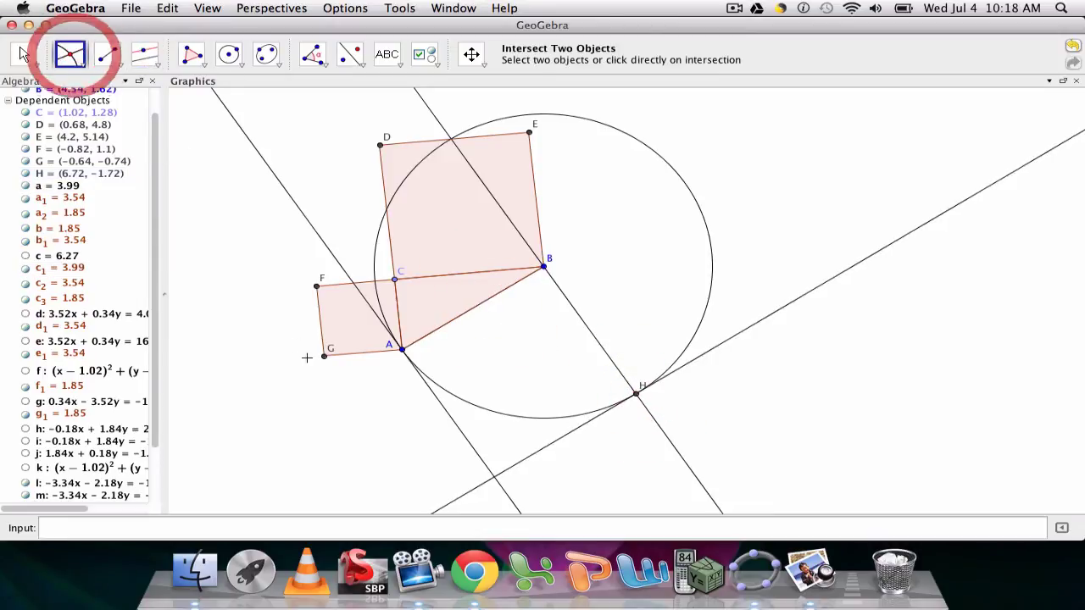
click(495, 476)
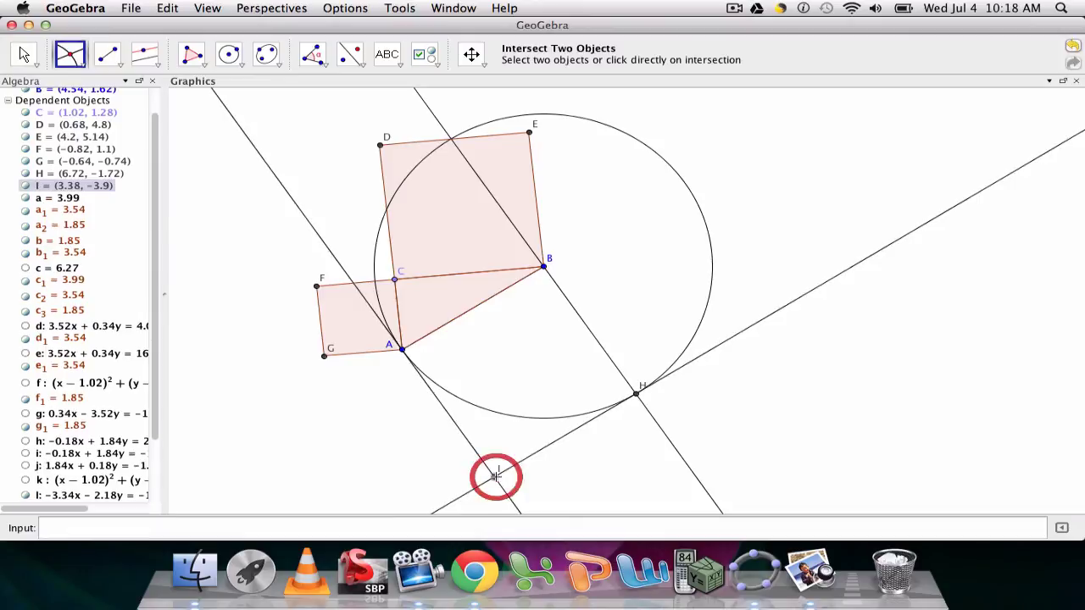
click(191, 54)
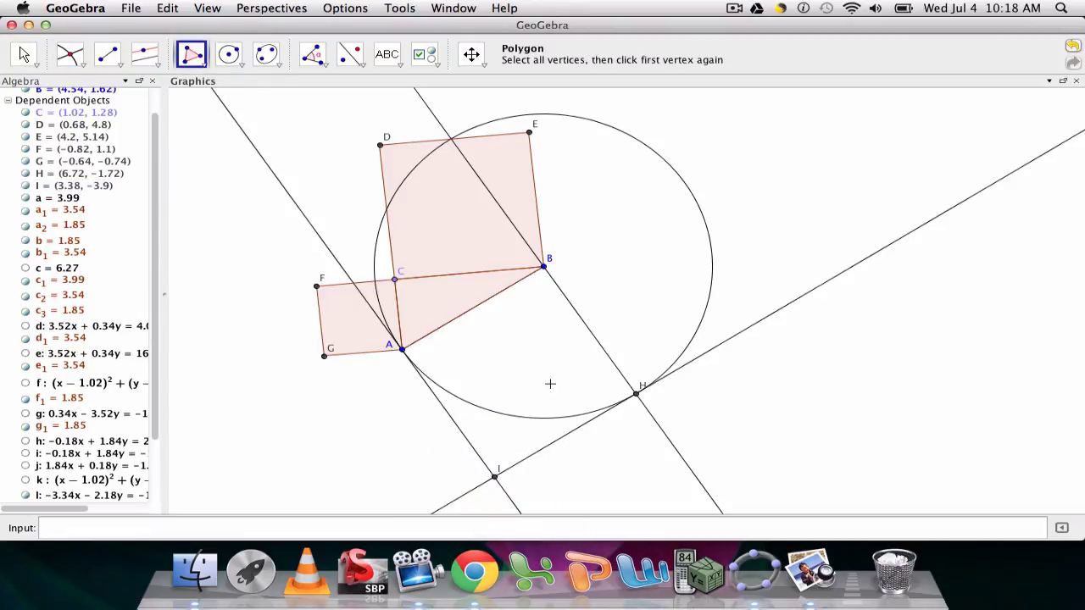
Create the shaded square polygon B, H, I, A on the hypotenuse (poly4 = 15.91).
click(636, 393)
click(494, 476)
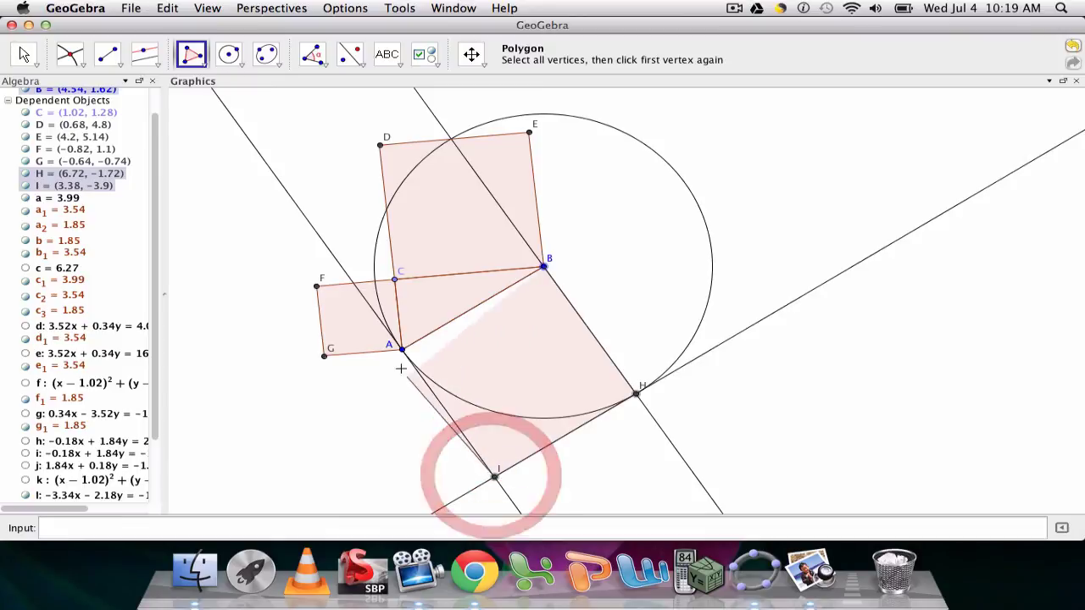
click(401, 349)
click(545, 268)
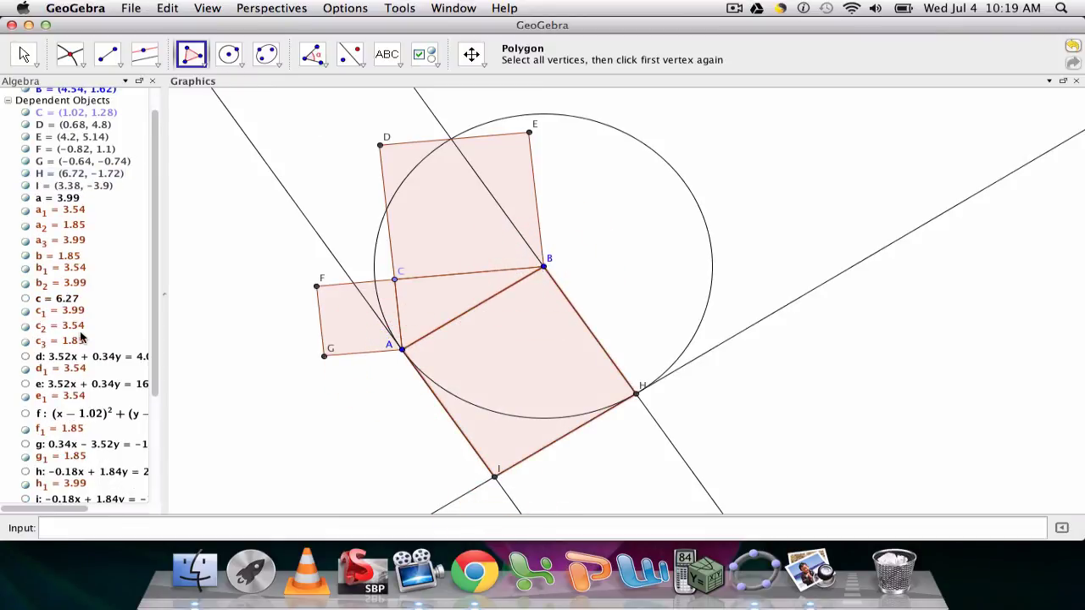
Hide construction lines l, m, n and circle p in the Algebra view.
scroll(81, 337, down, 4)
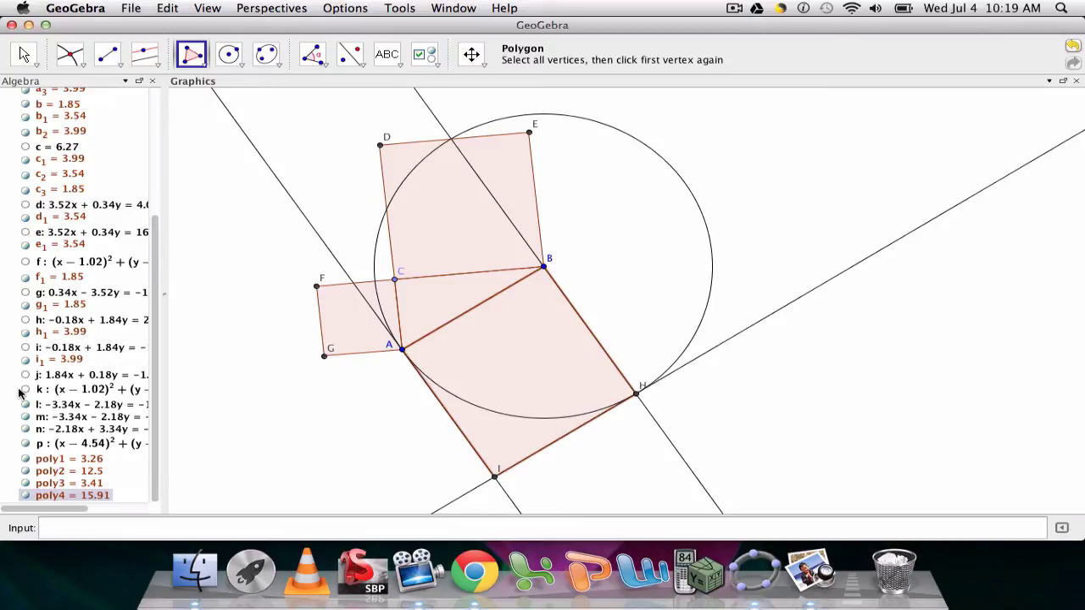
click(25, 429)
click(25, 443)
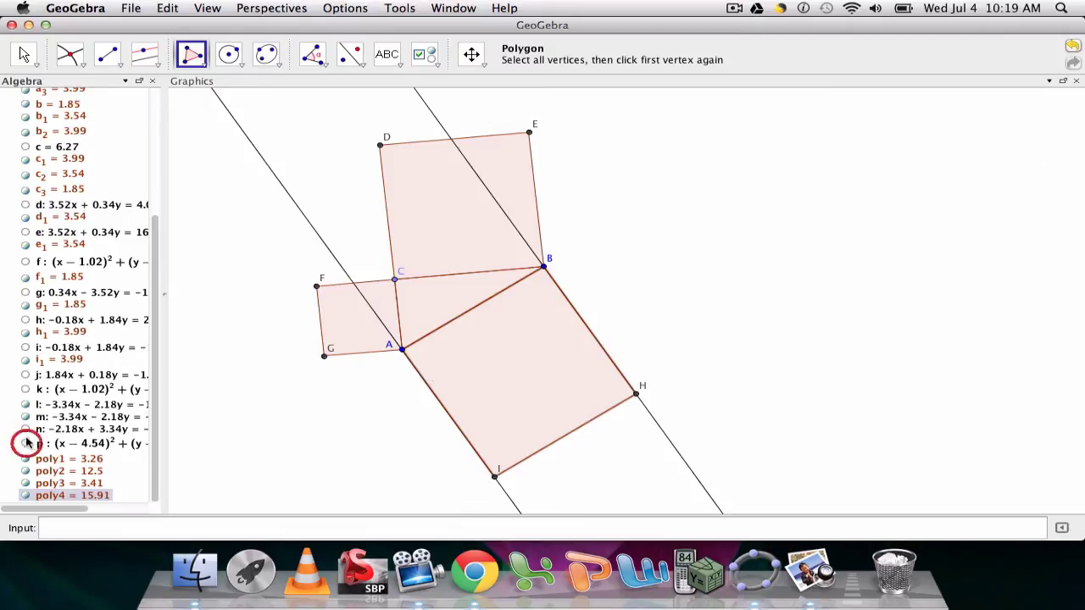
click(26, 417)
click(25, 406)
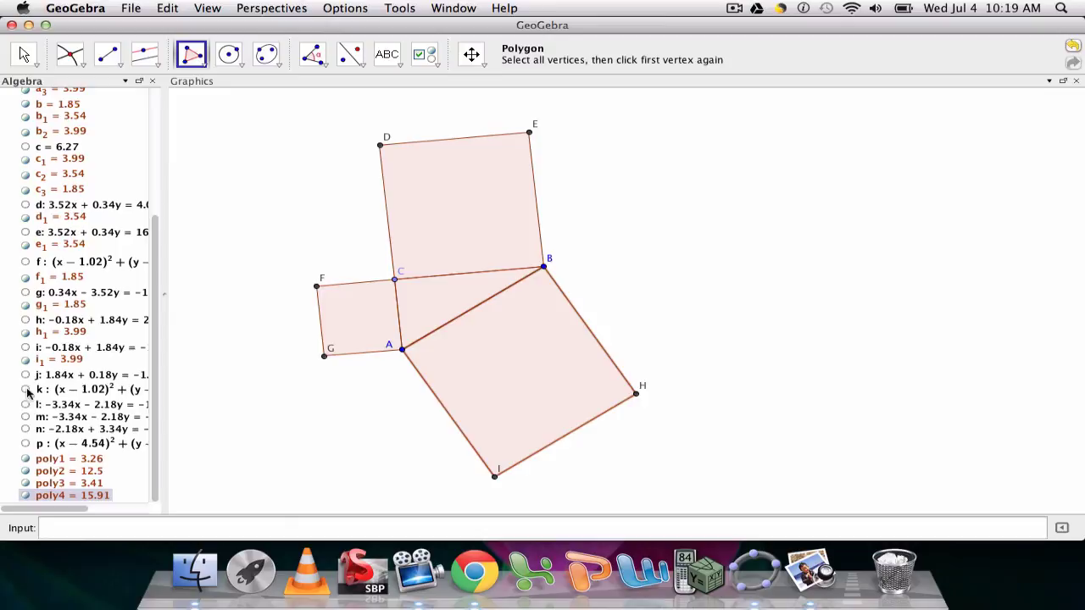
Drag vertex B with the Move tool until the squares read 10.26 + 2.8 = 13.06.
click(23, 54)
drag(543, 268, 517, 248)
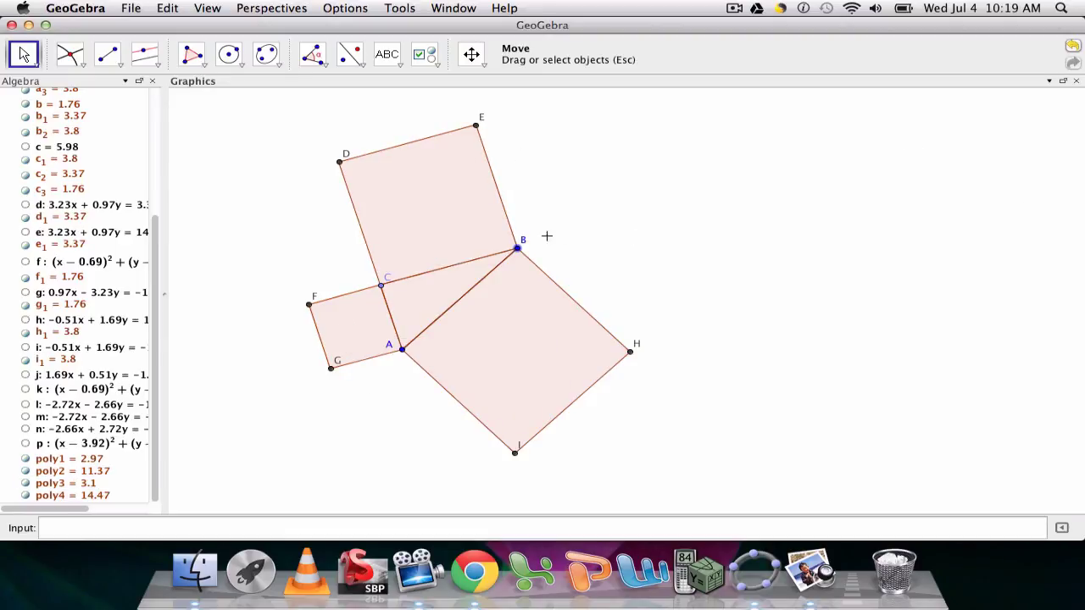
drag(519, 247, 468, 225)
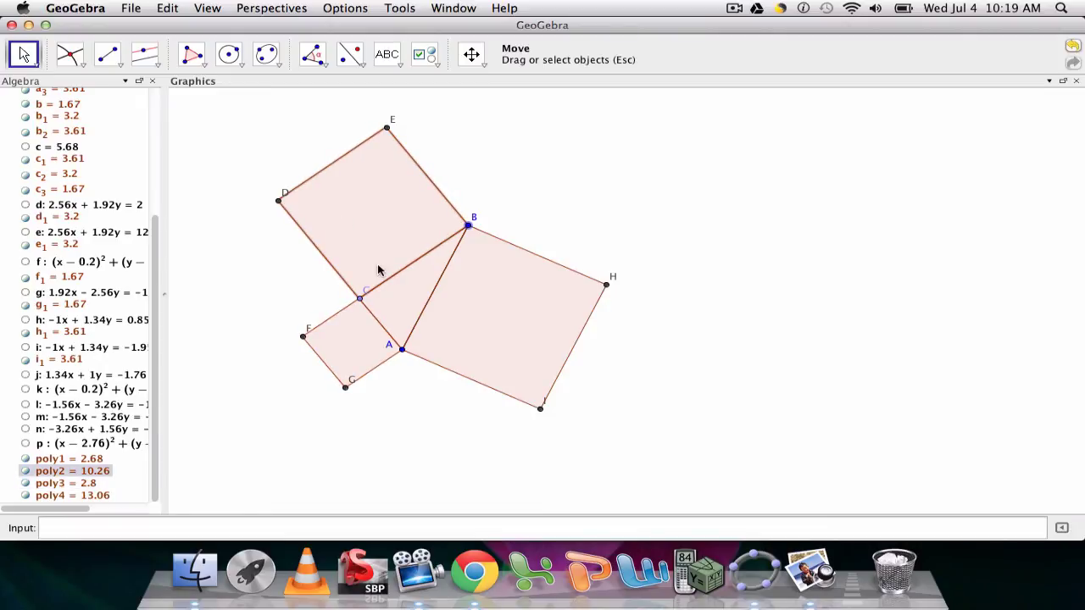